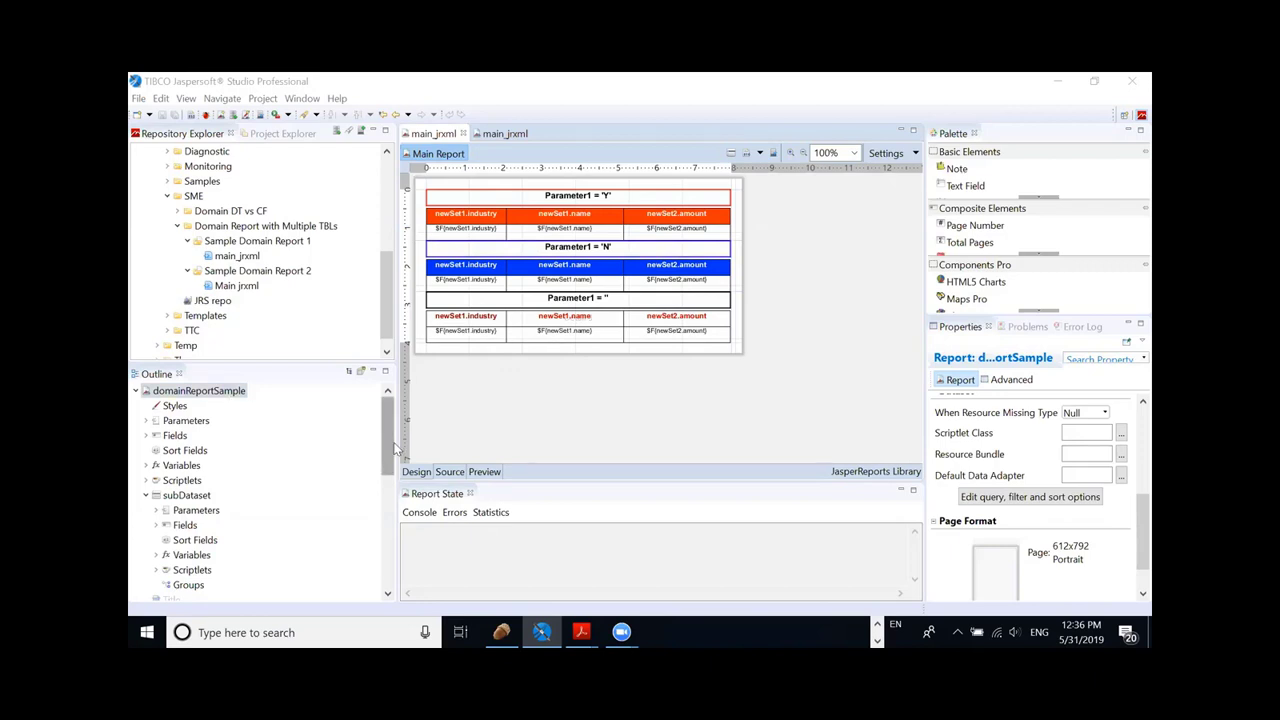
Step: Examine the subDataset's properties and the tables in the report's three Detail bands in the outline
click(186, 496)
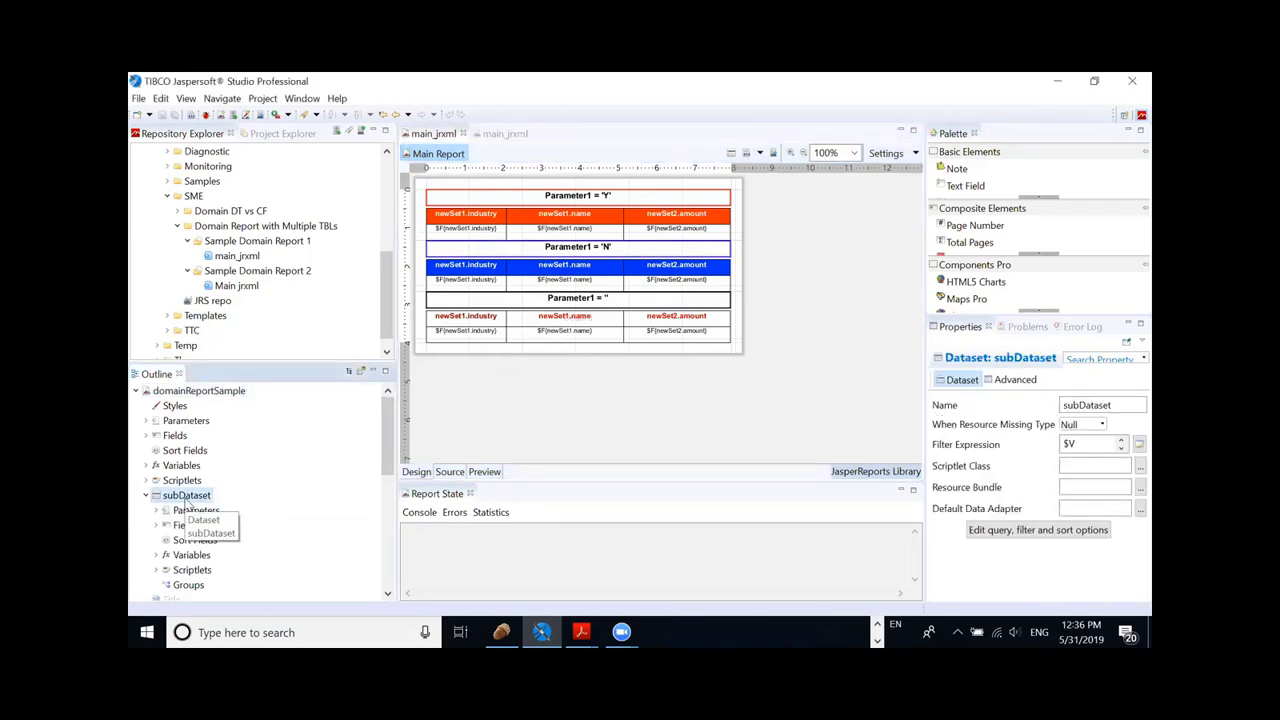
drag(385, 445, 385, 537)
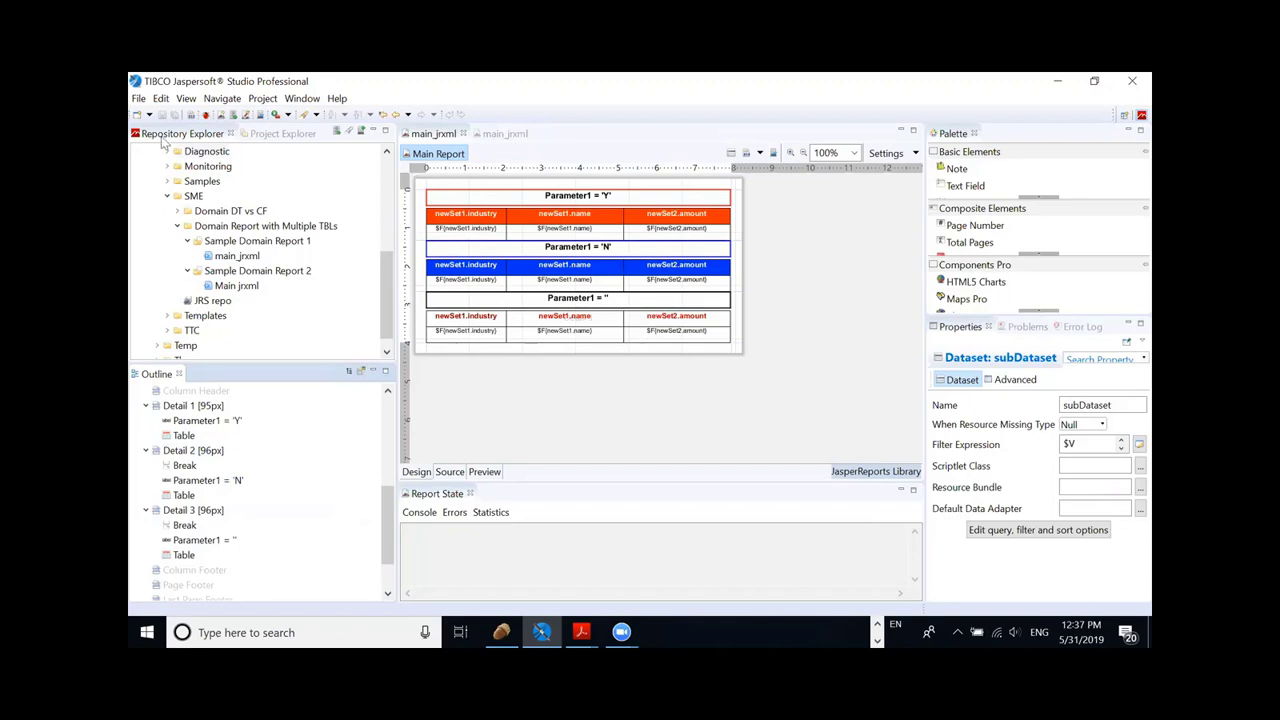
Step: Start a new Jasper report from the Blank Letter template with the Domain JRS data adapter, and cancel the wizard
click(138, 100)
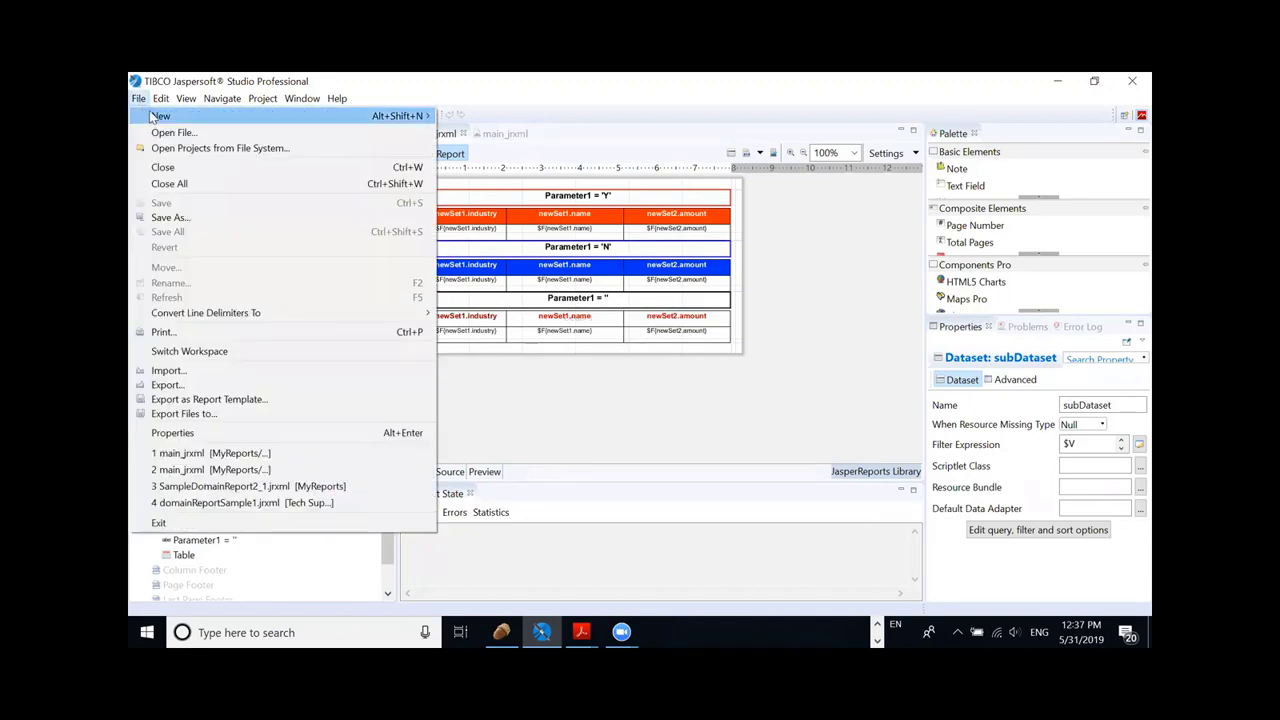
mouse_move(157, 118)
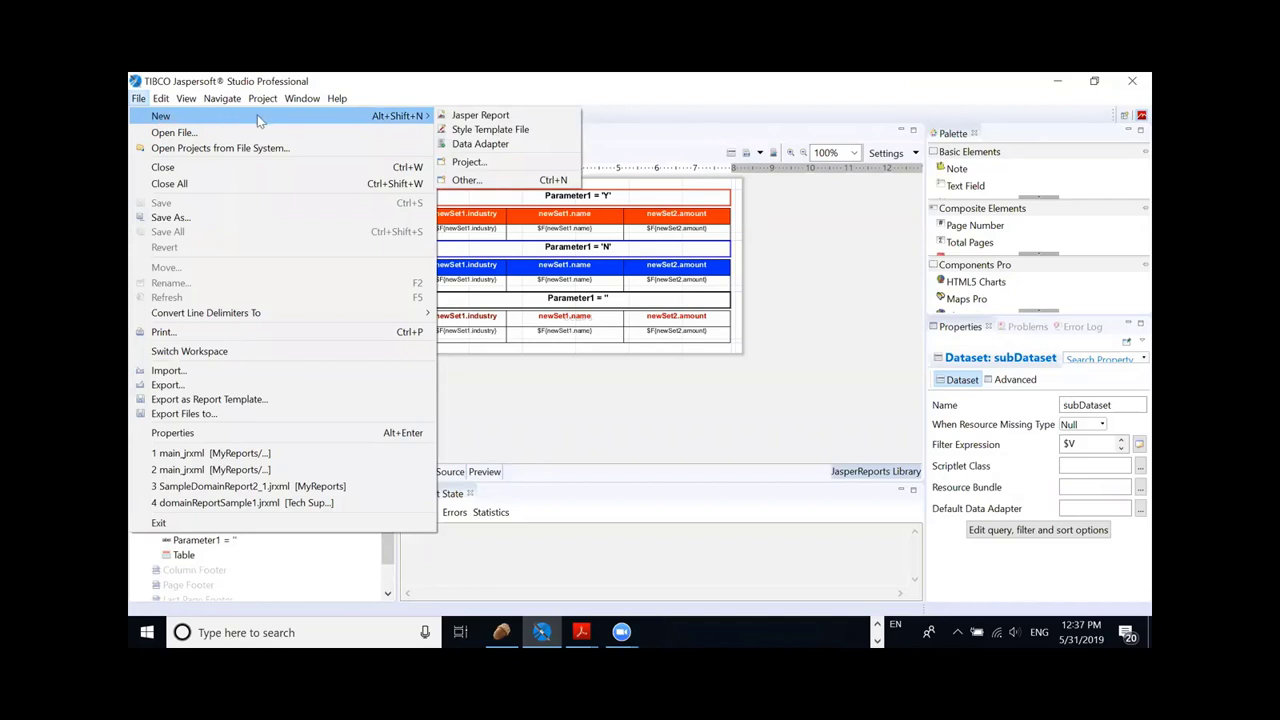
click(476, 116)
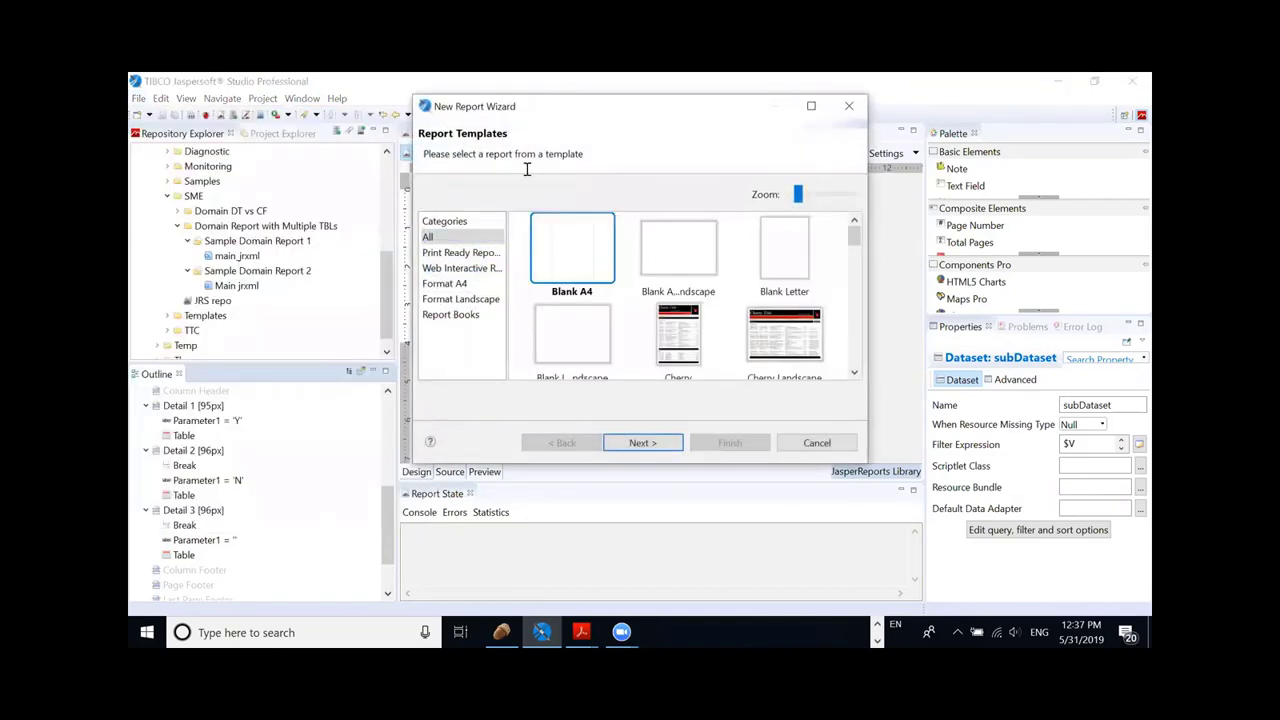
click(790, 258)
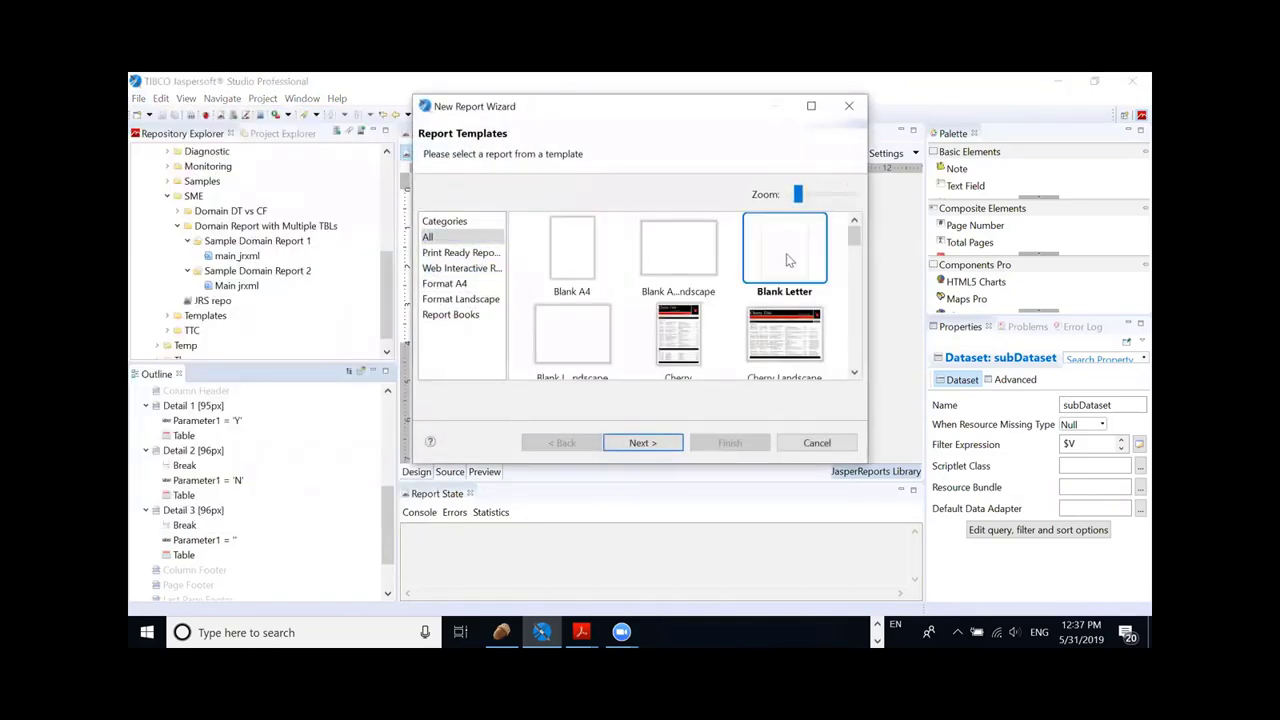
click(641, 442)
click(655, 443)
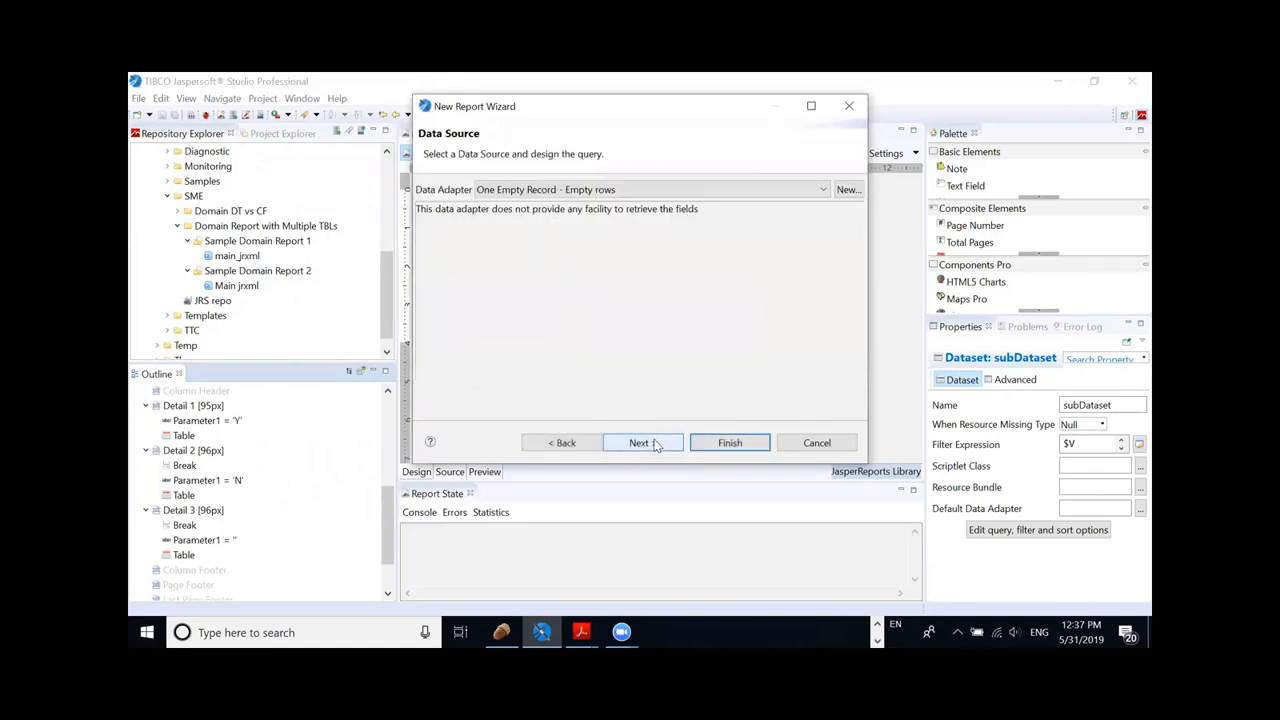
click(823, 191)
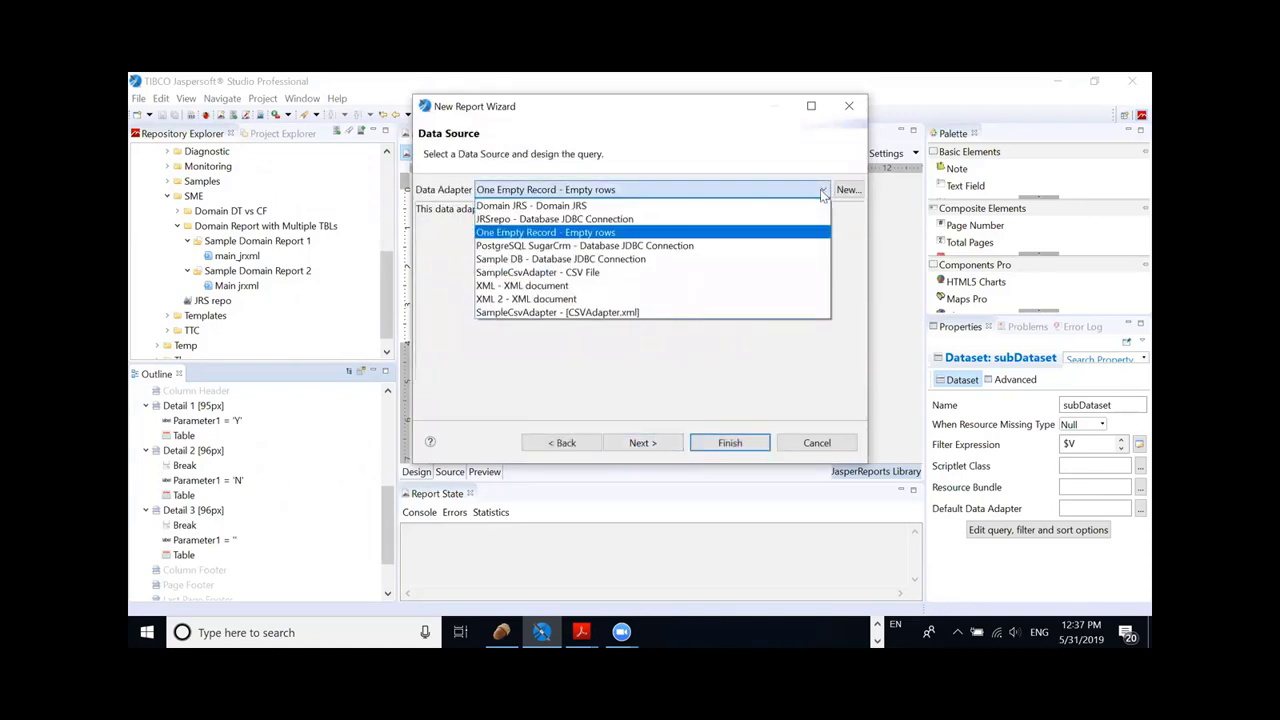
click(700, 206)
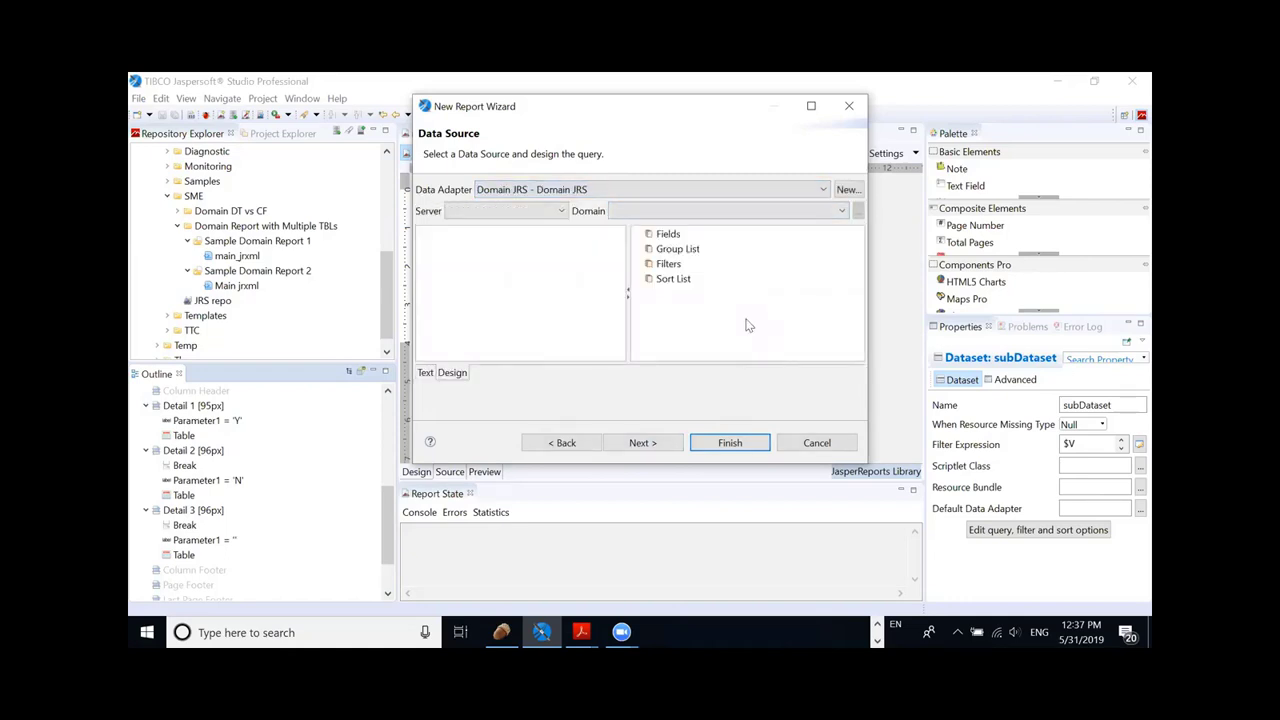
click(816, 443)
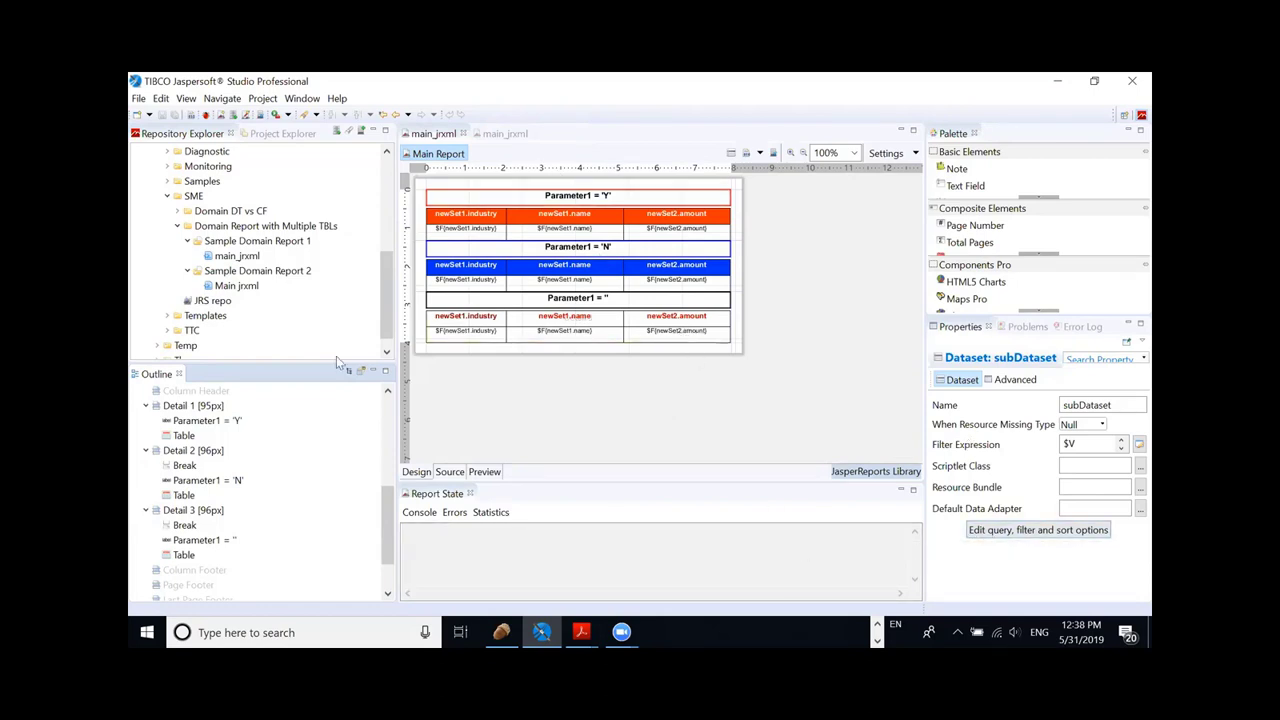
Step: Inspect the domain query and its case filter for the first report's subDataset, and close it without changes
drag(381, 519, 386, 434)
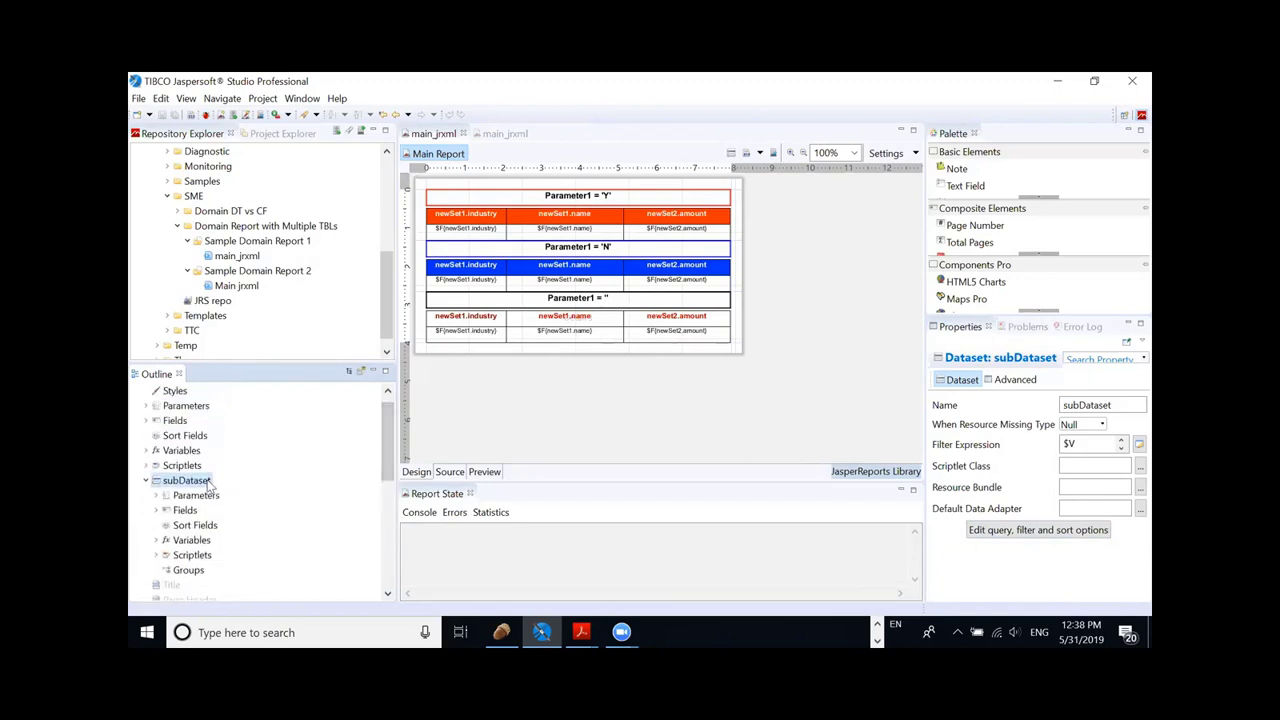
click(995, 535)
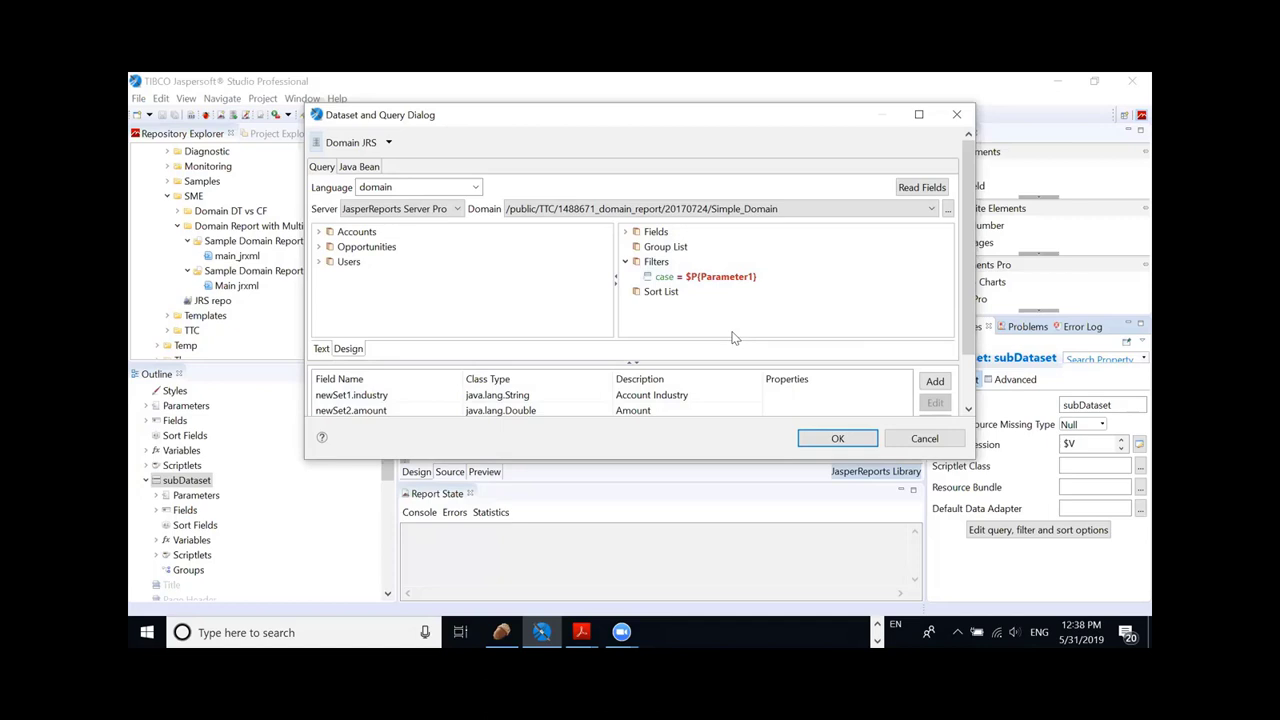
drag(687, 118, 790, 272)
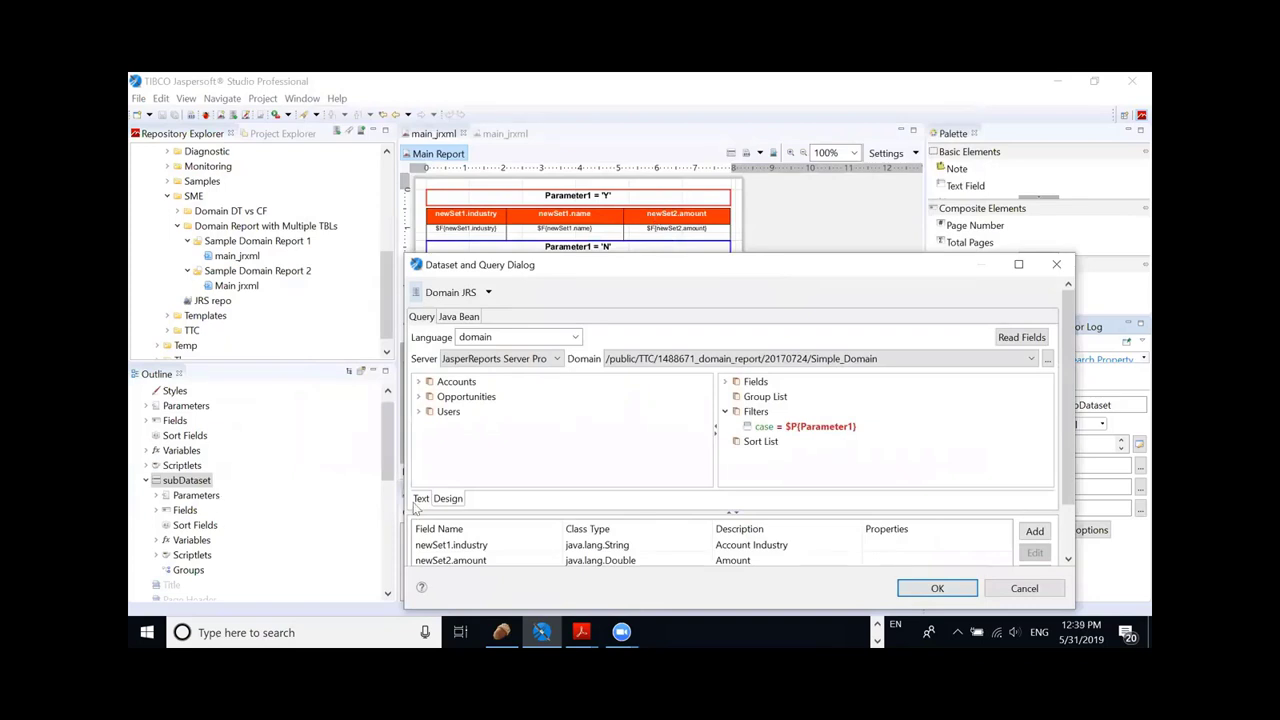
drag(845, 266, 665, 188)
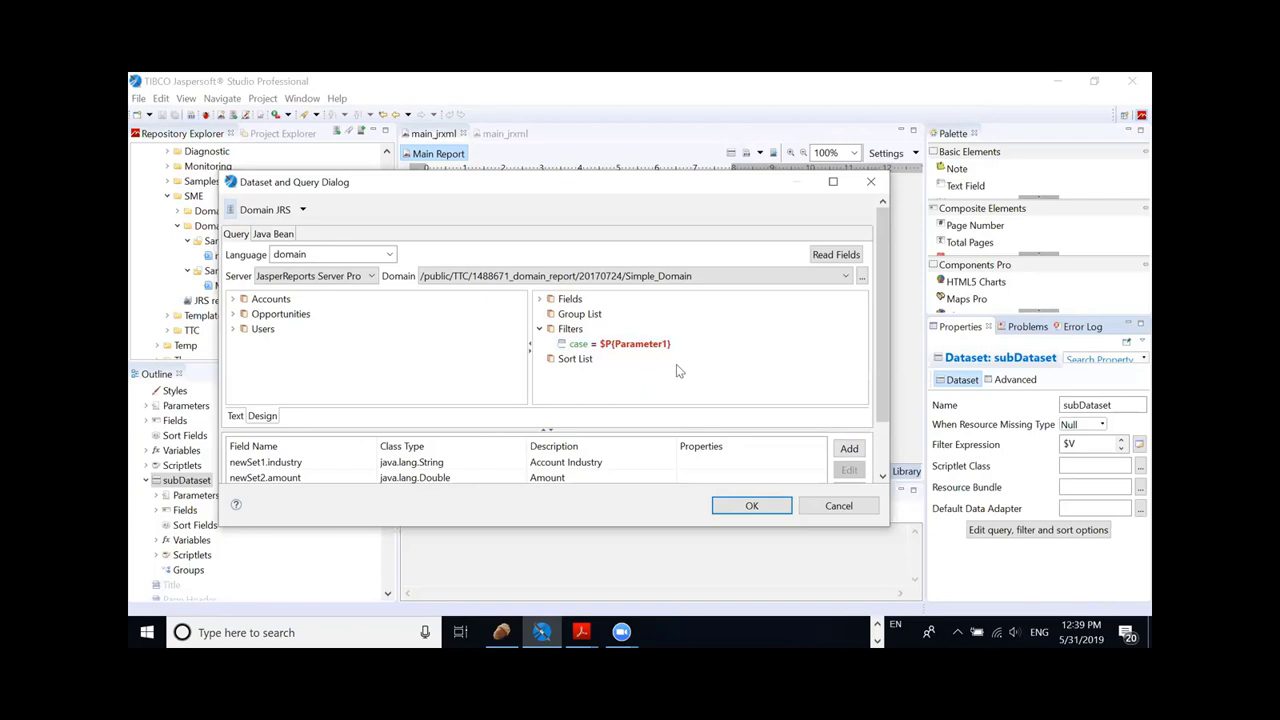
click(830, 507)
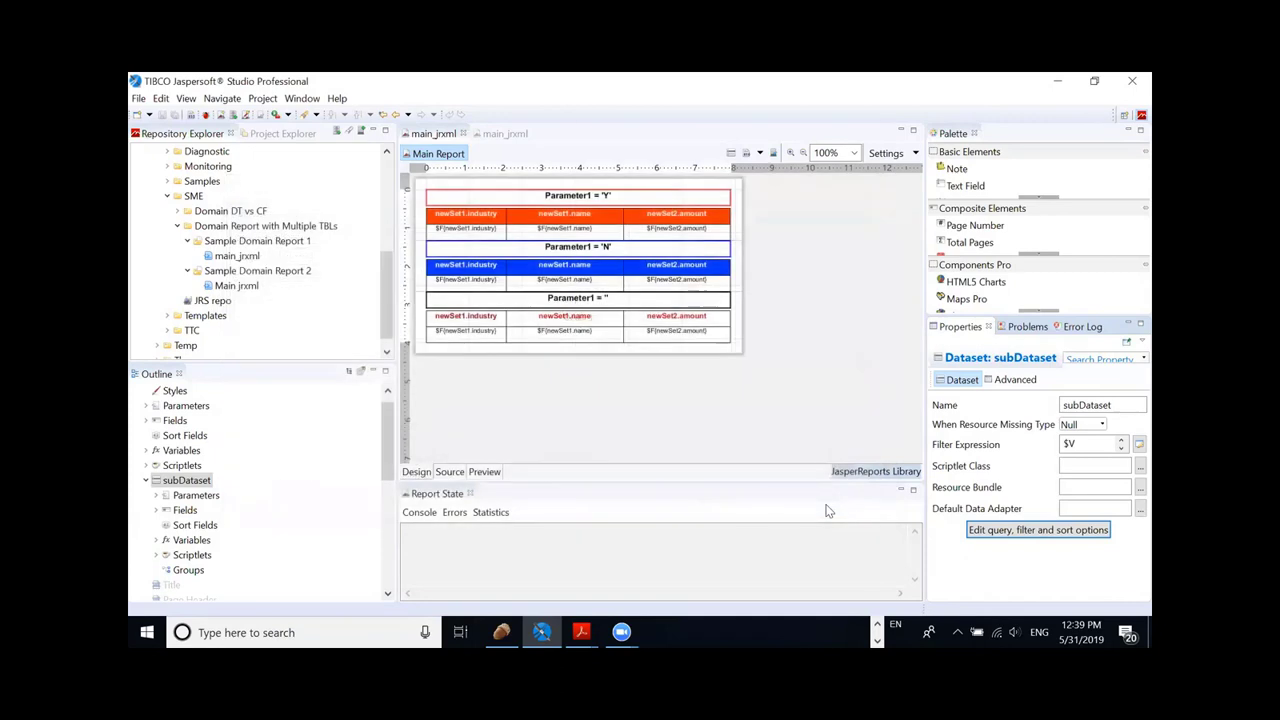
Step: Show the filter expression in the query settings of the second main_jrxml report's subDataset
click(494, 136)
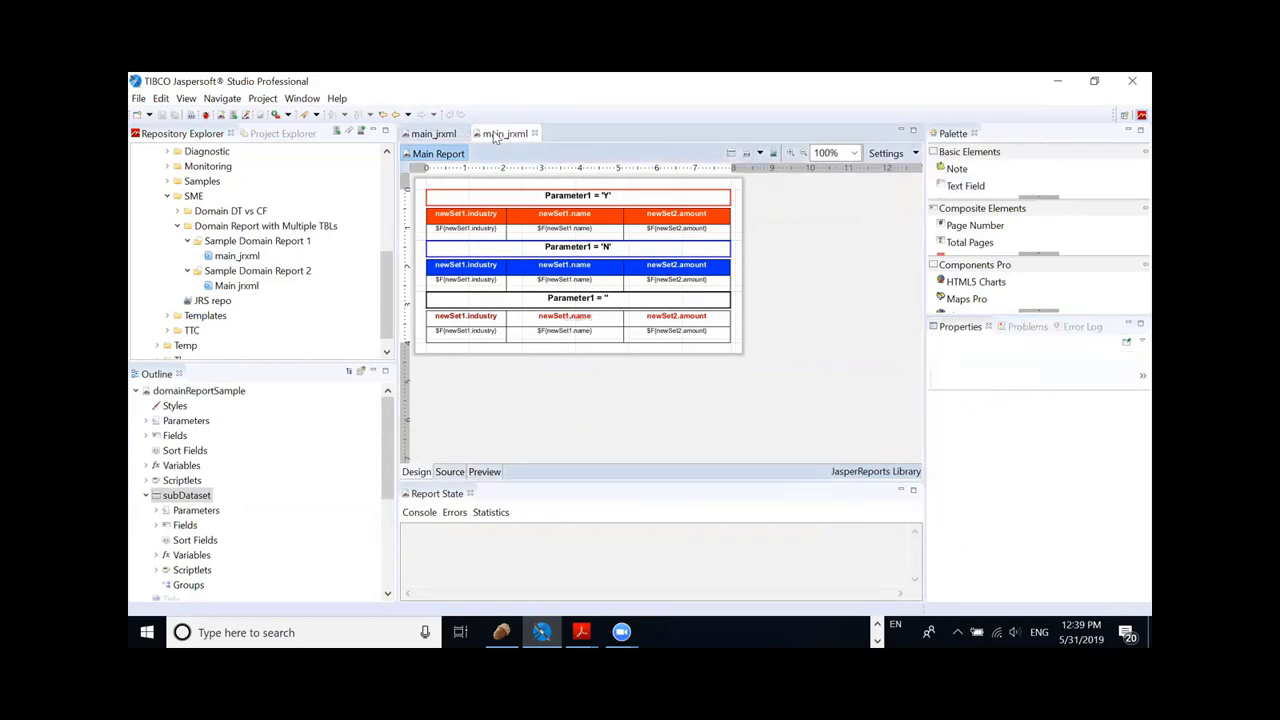
click(186, 495)
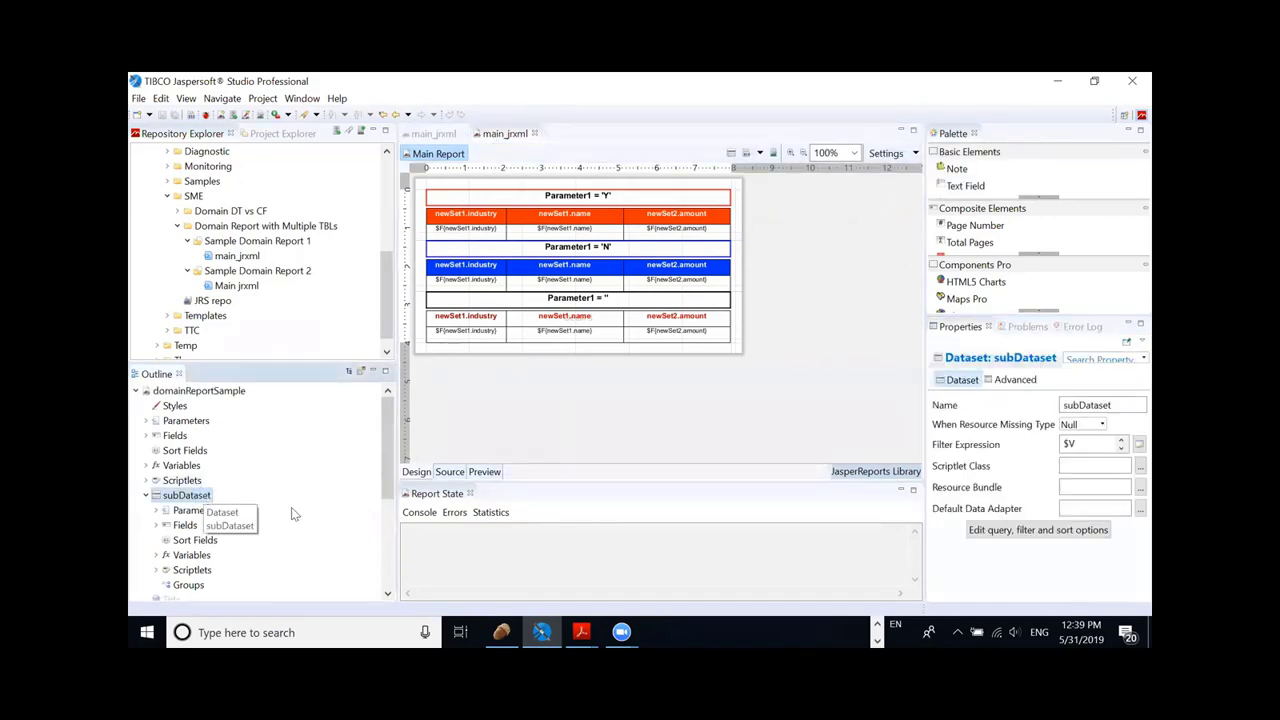
click(1038, 530)
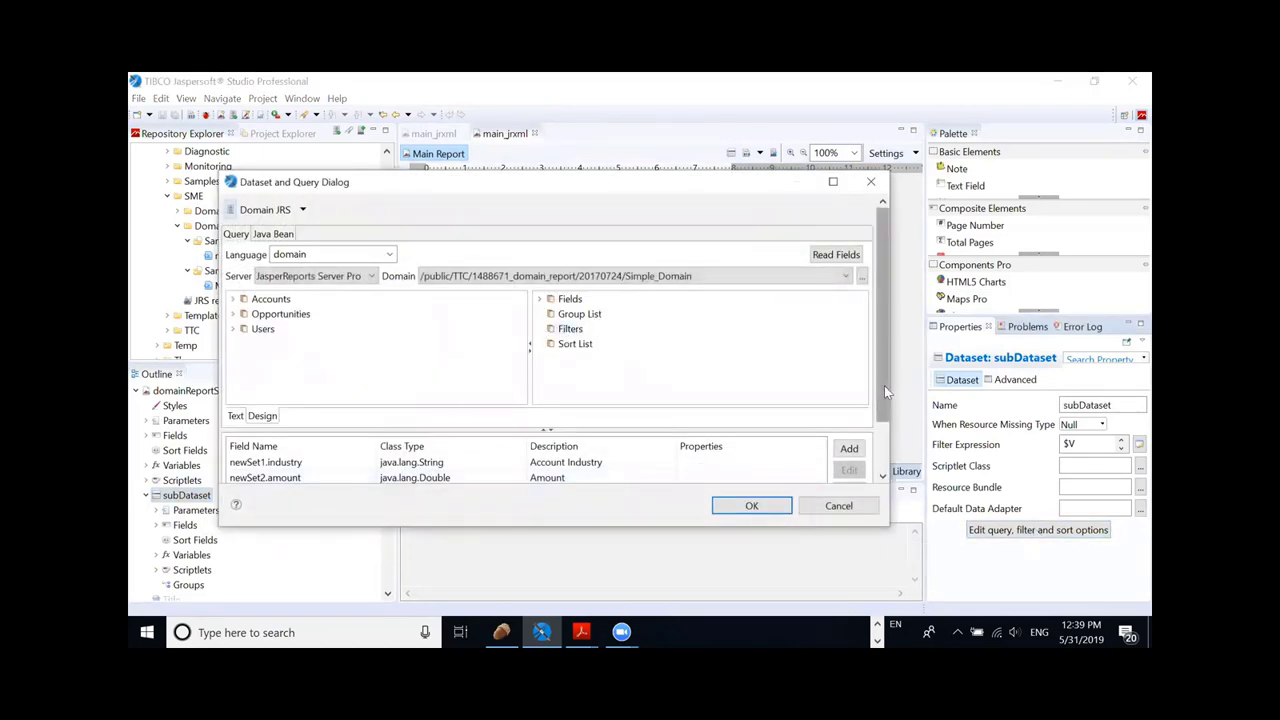
drag(884, 386, 888, 453)
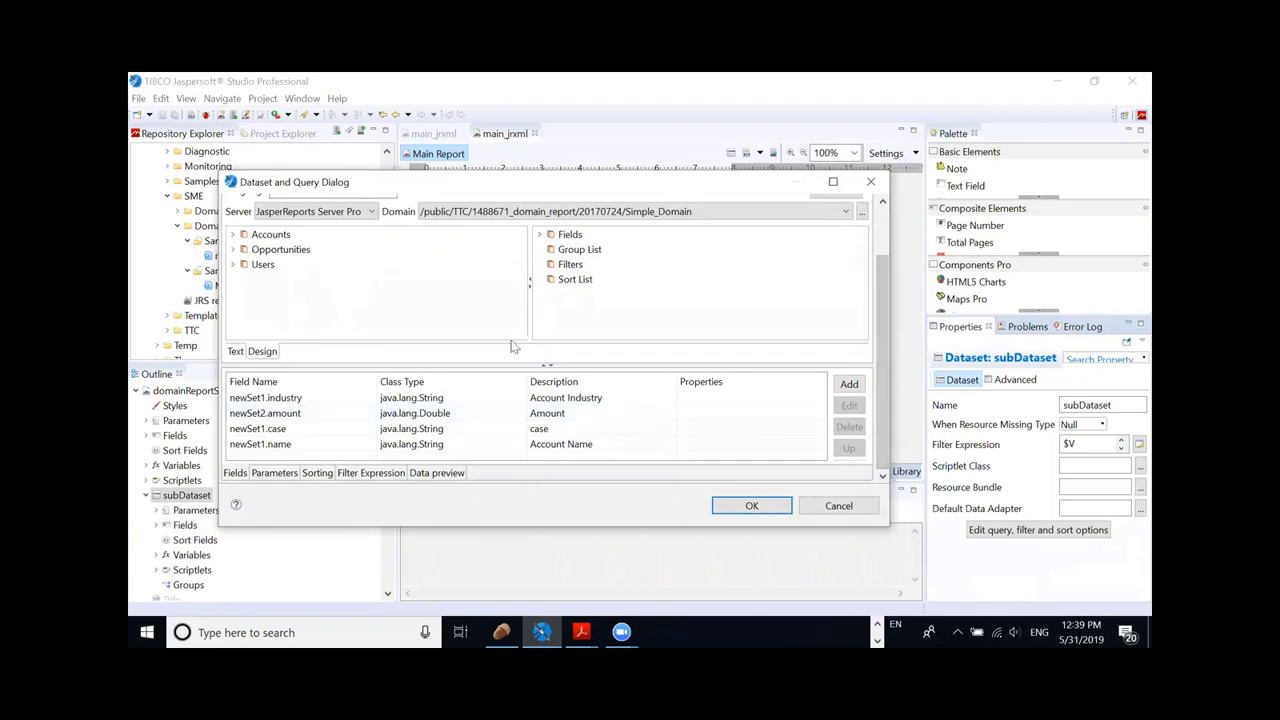
click(381, 476)
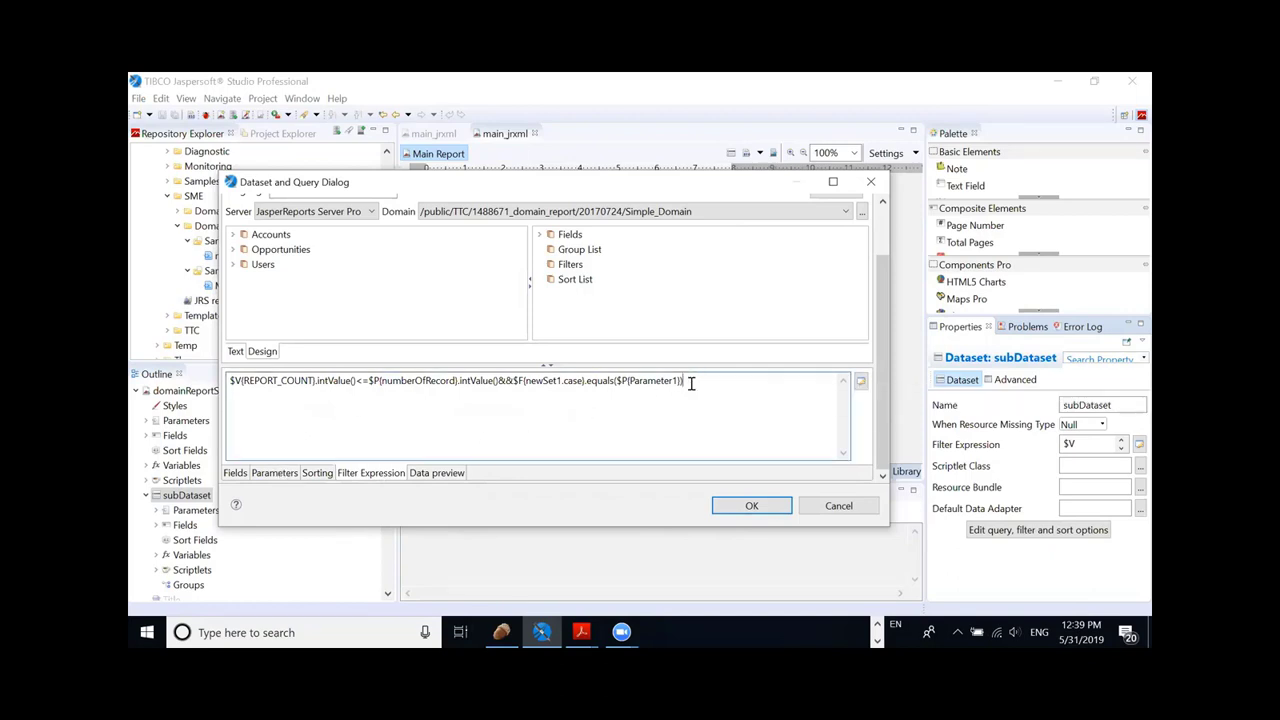
Step: Examine the filter expression's record-count condition and its newSet1.case comparison with Parameter1, and close the settings without changes
drag(692, 385, 230, 395)
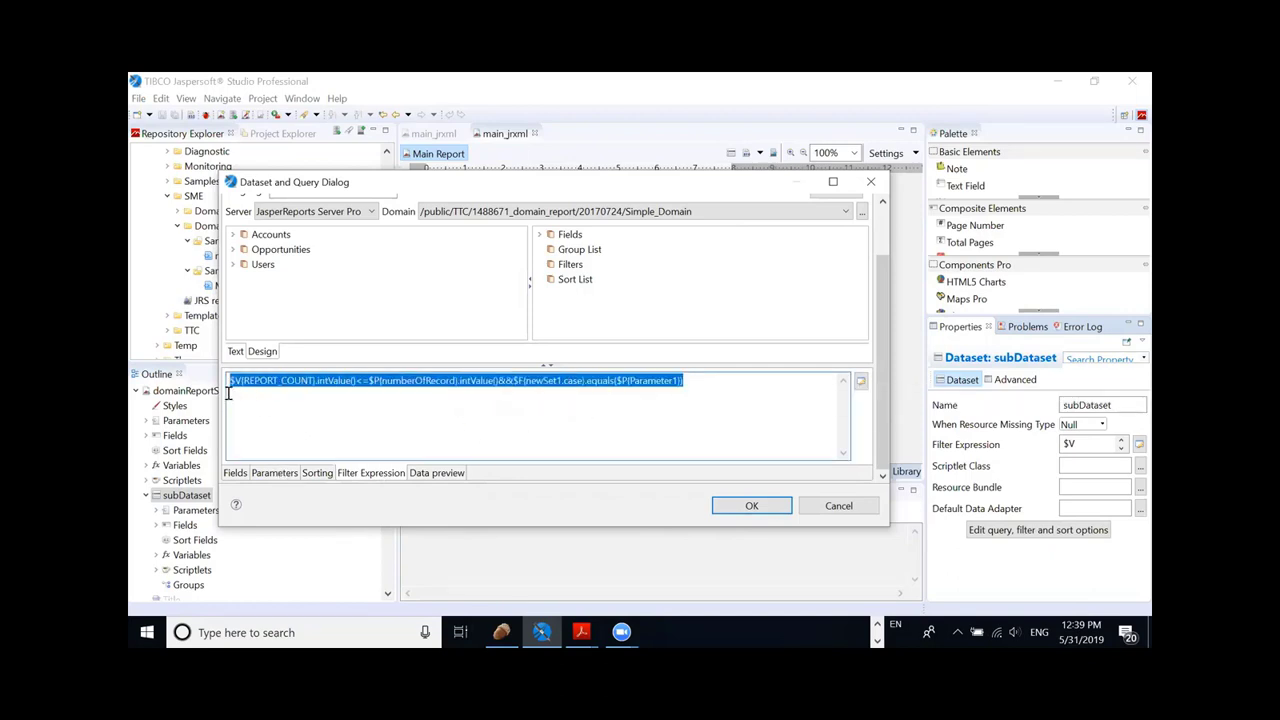
click(367, 424)
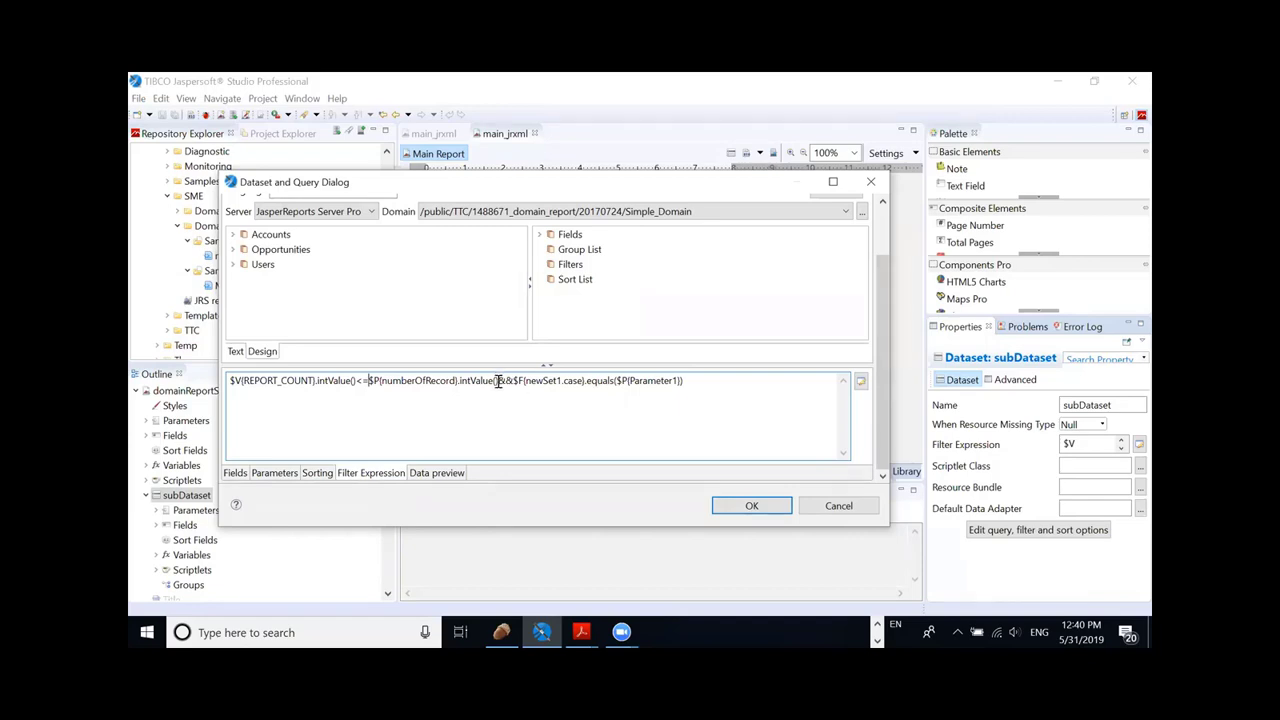
drag(498, 381, 223, 374)
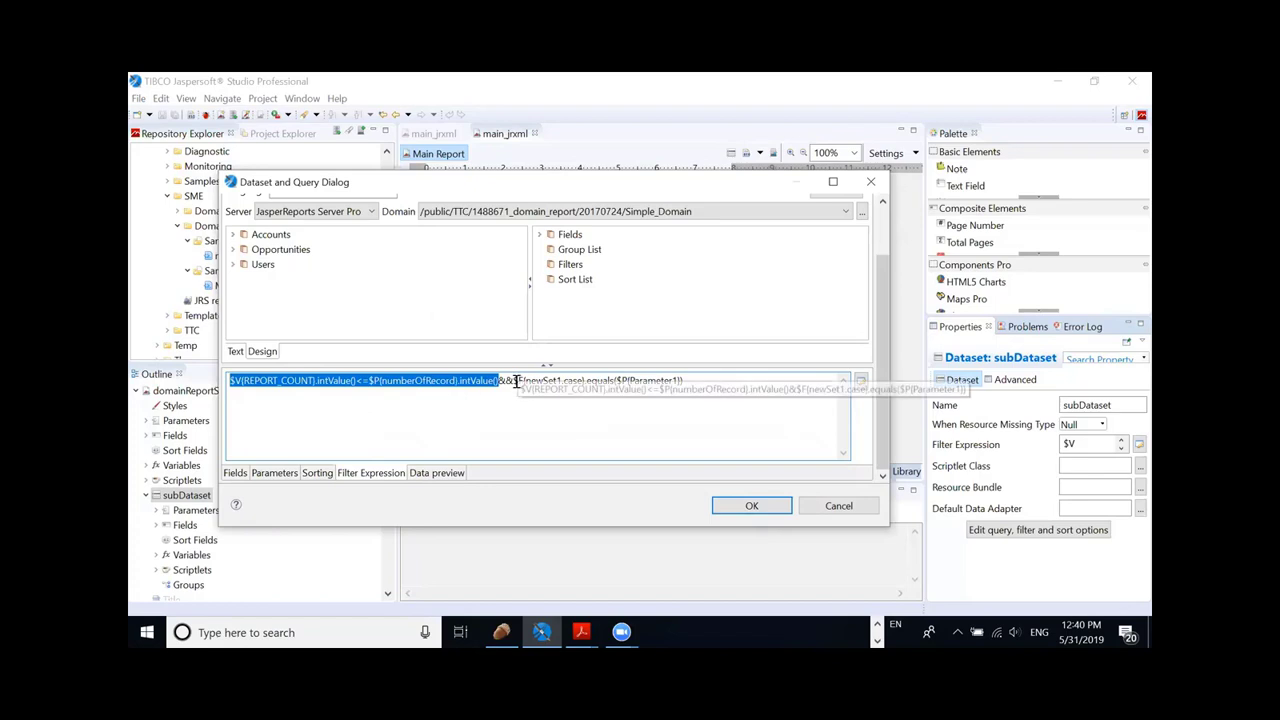
drag(514, 381, 697, 386)
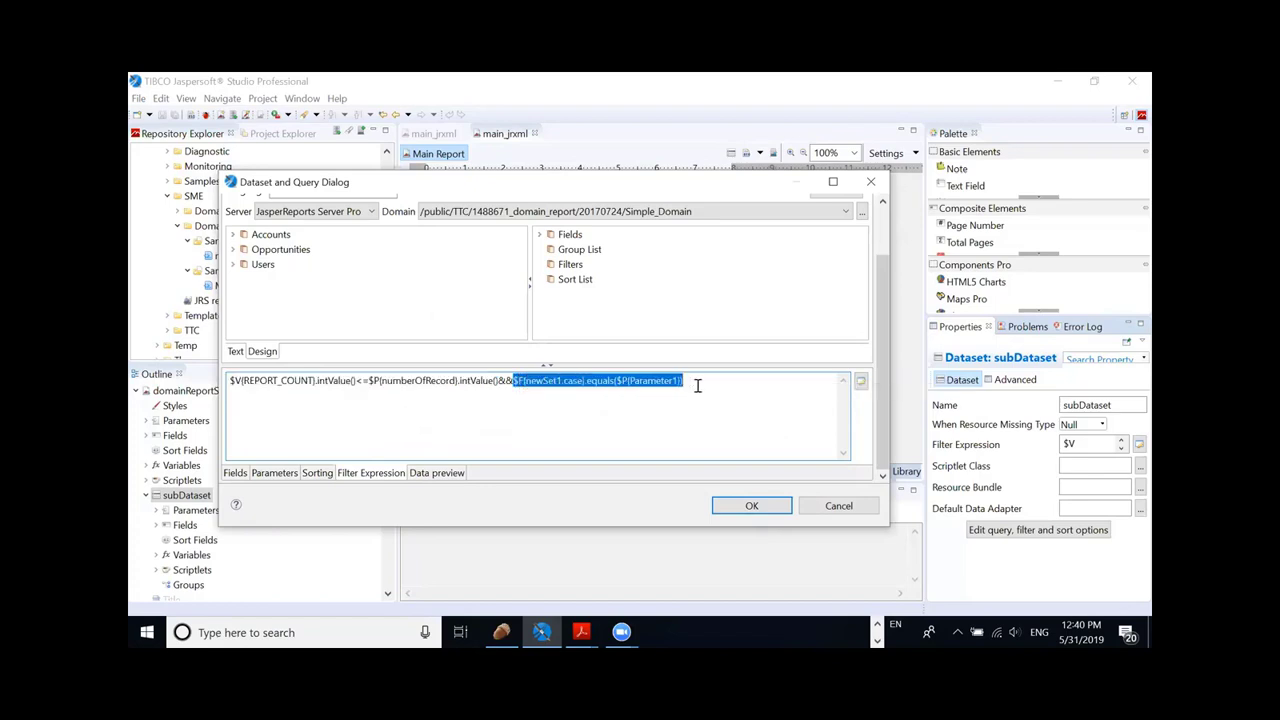
click(701, 389)
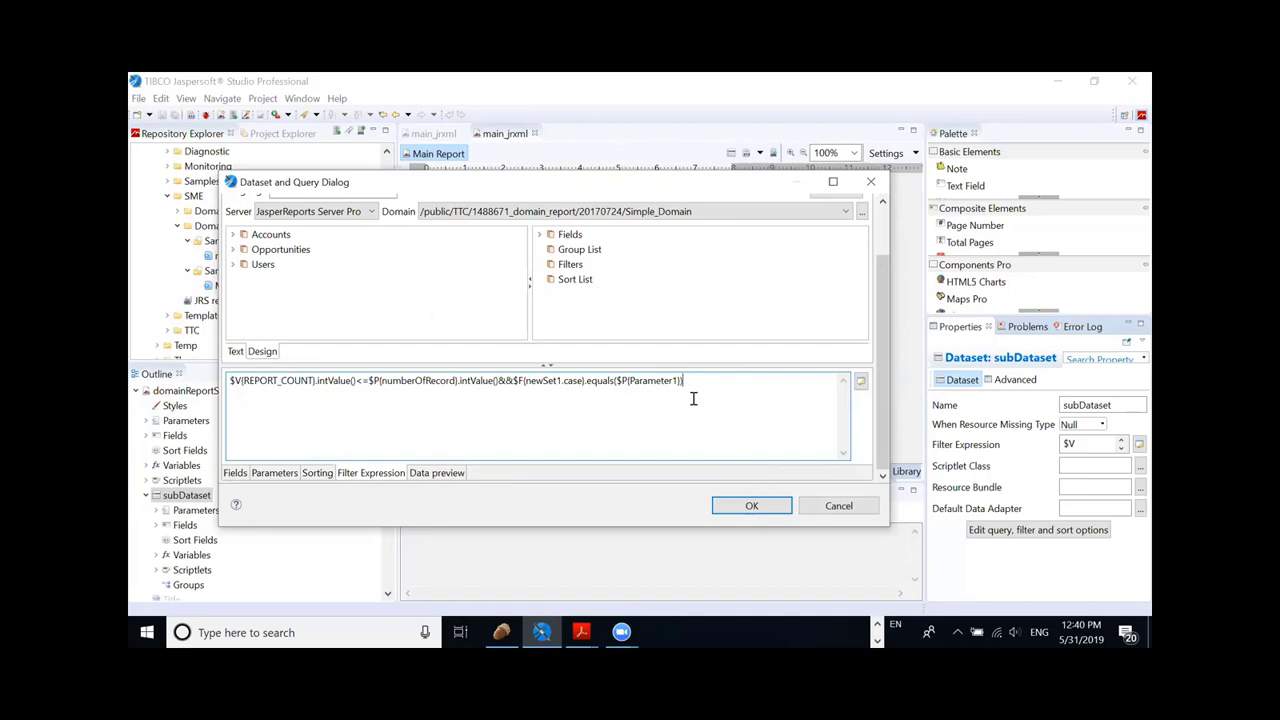
drag(686, 381, 514, 389)
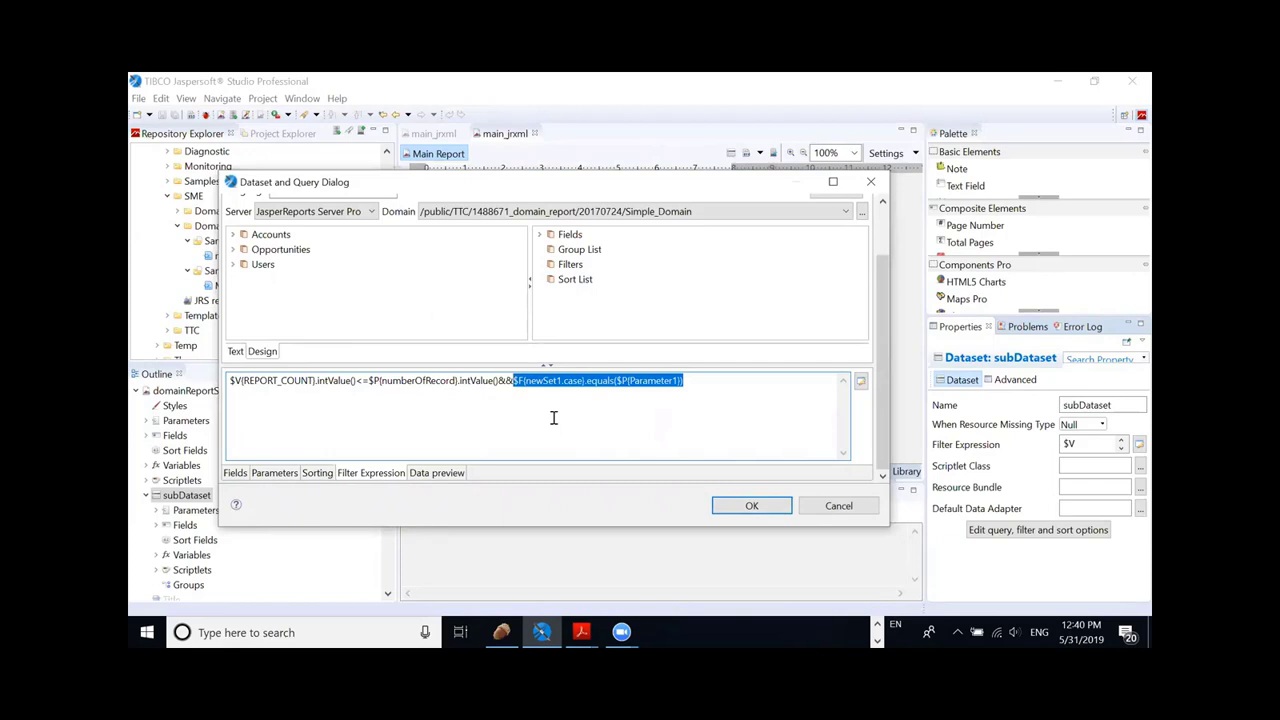
click(828, 507)
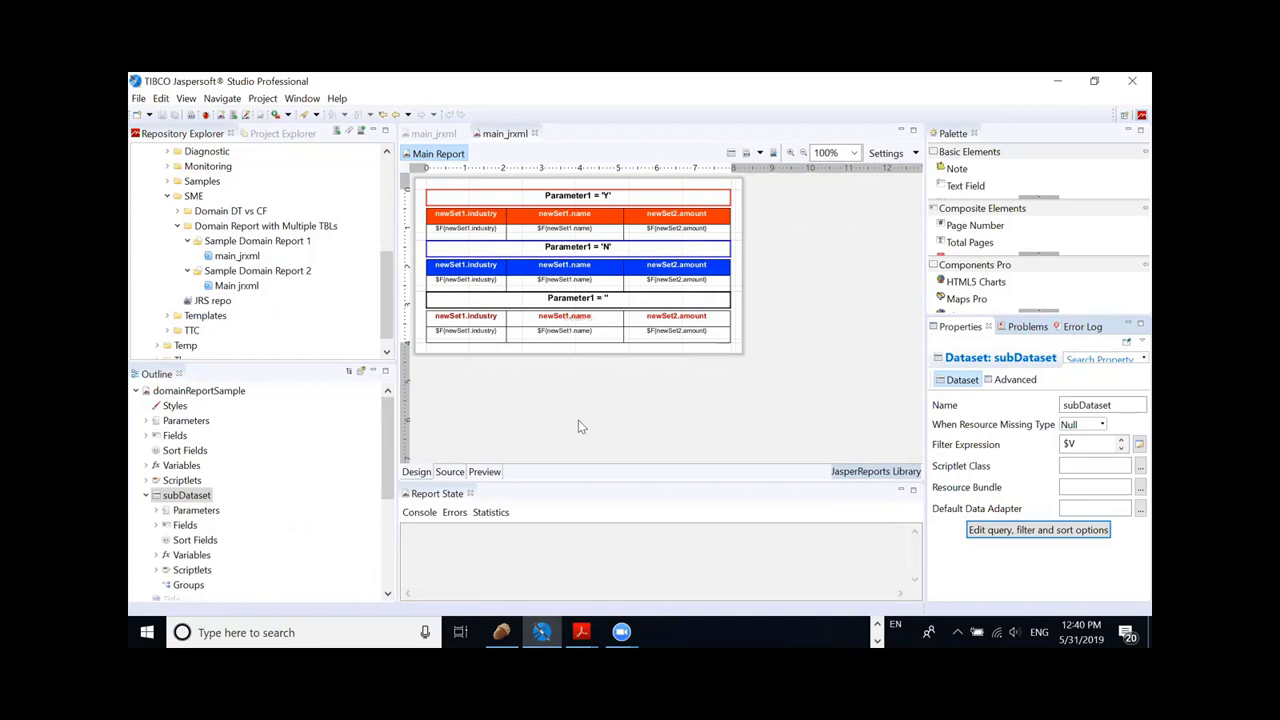
Step: Select Sample Domain Report 1 and Sample Domain Report 2 in turn in the repository tree
click(290, 245)
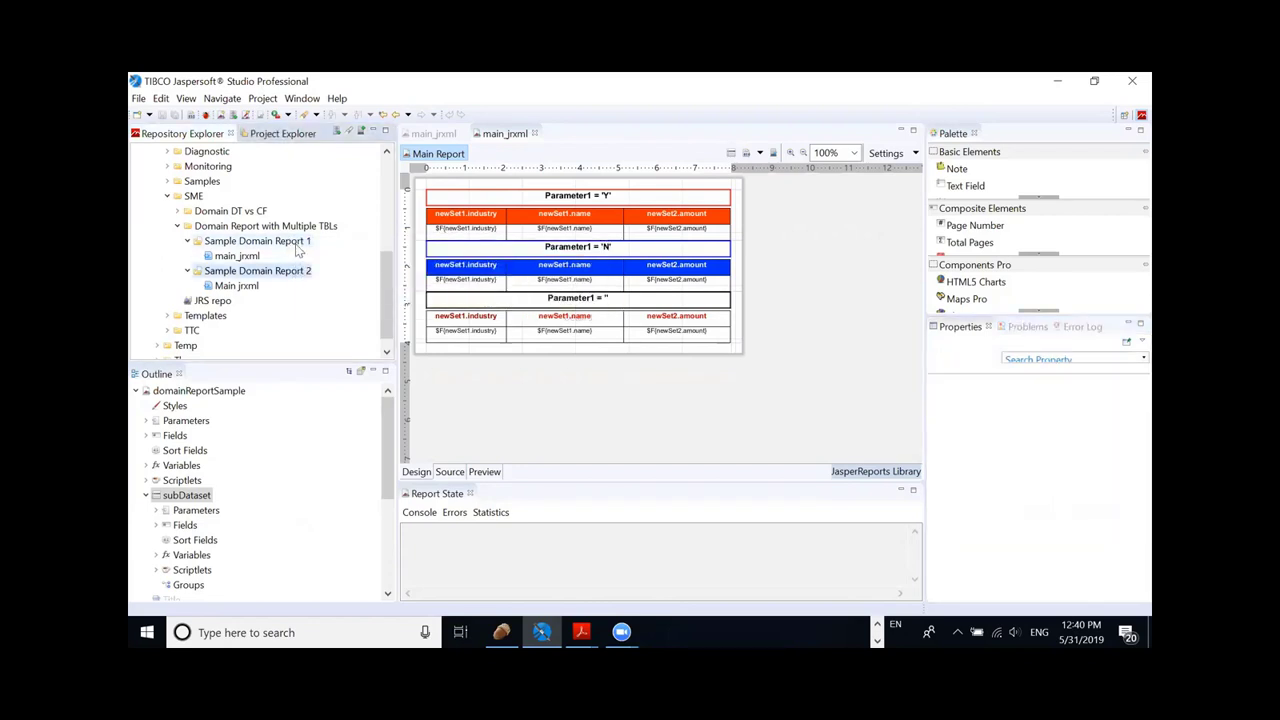
mouse_move(296, 249)
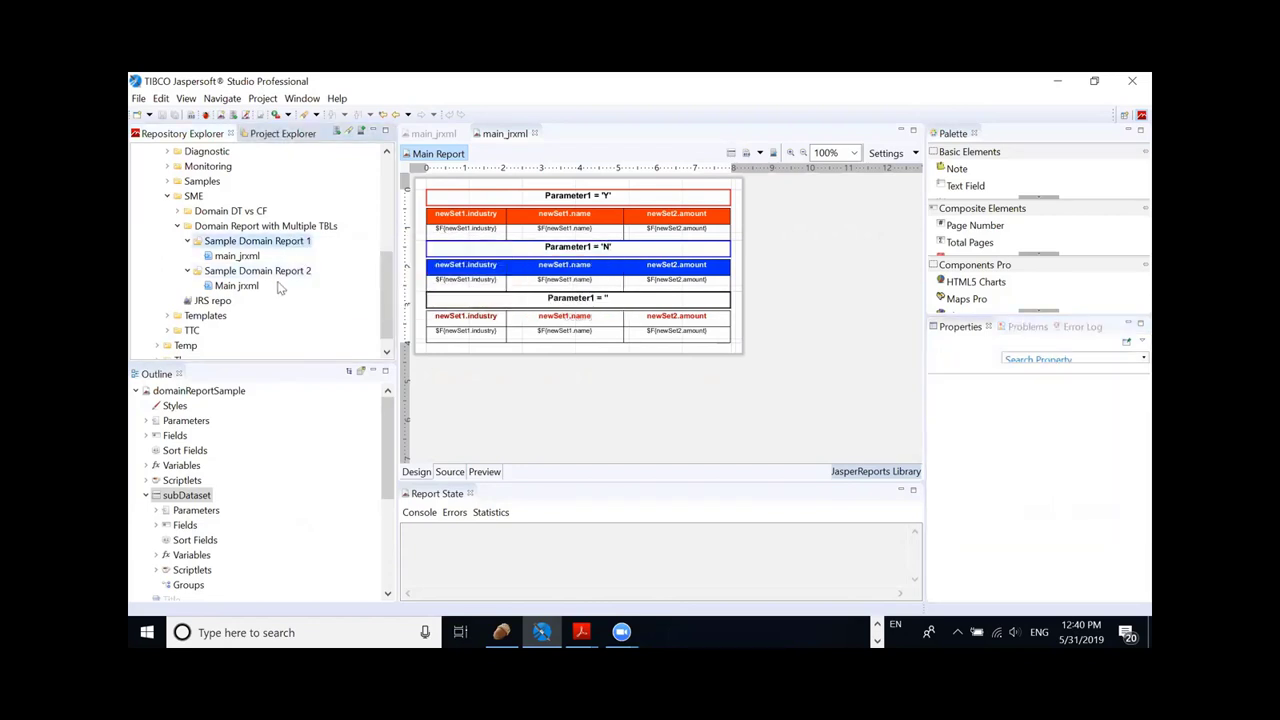
click(281, 278)
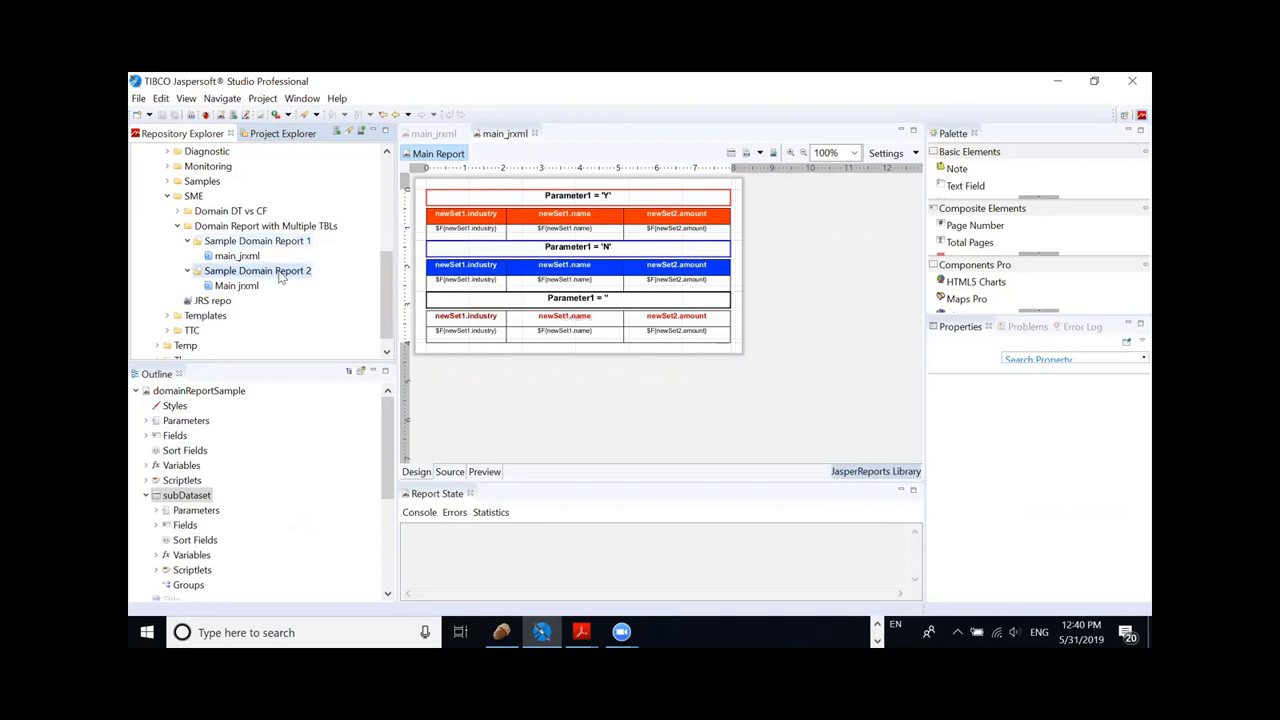
Step: Switch to the Jaspersoft server in Chrome and open Server Settings, logging back in with the prefilled credentials
click(877, 625)
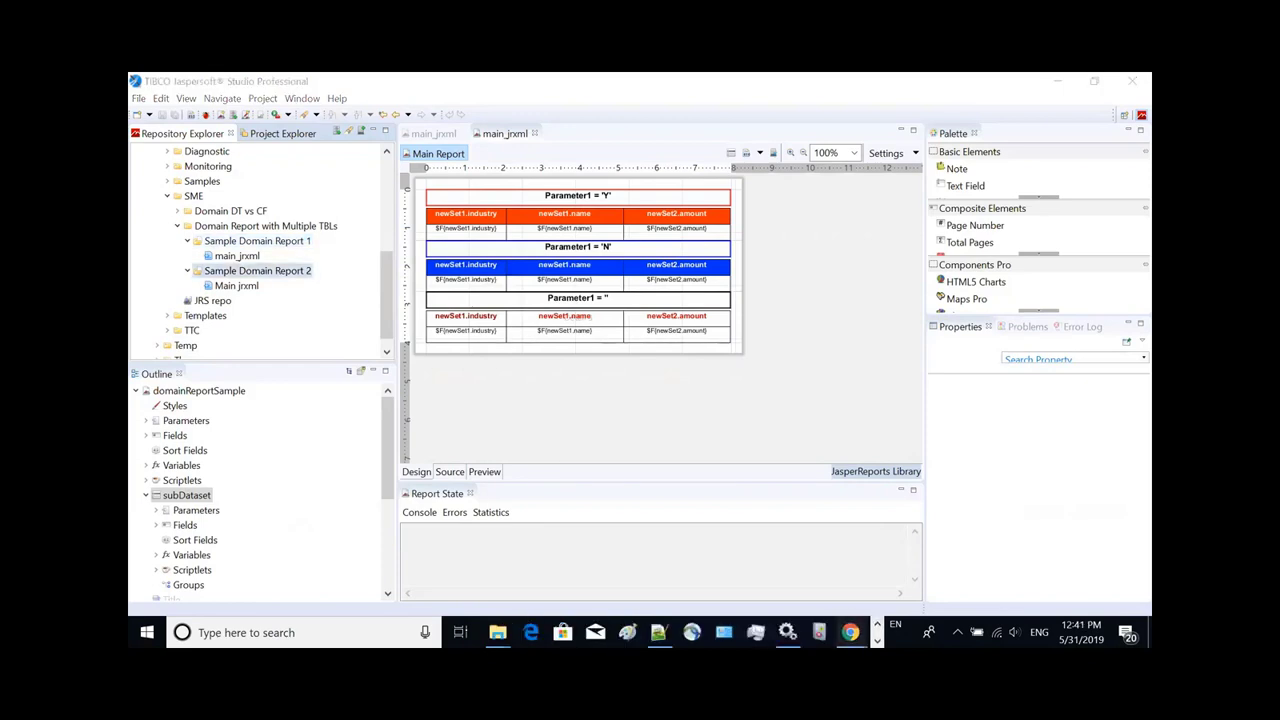
mouse_move(850, 632)
click(908, 590)
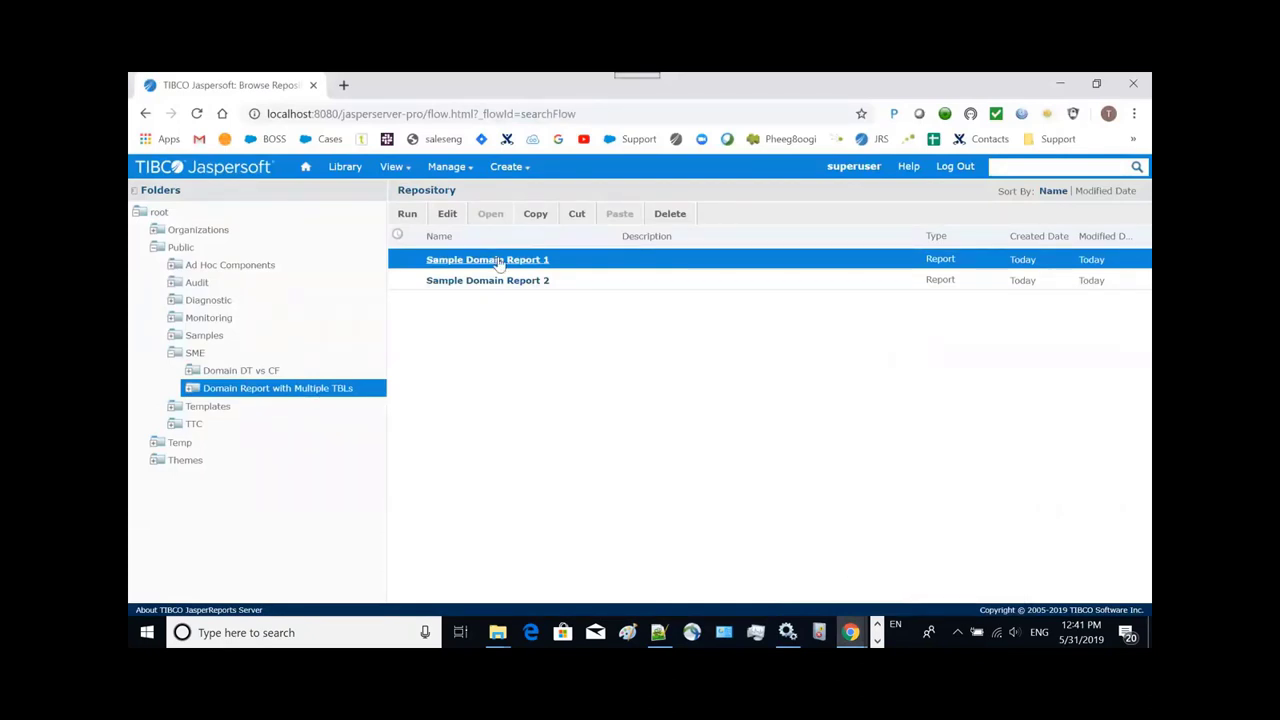
click(452, 167)
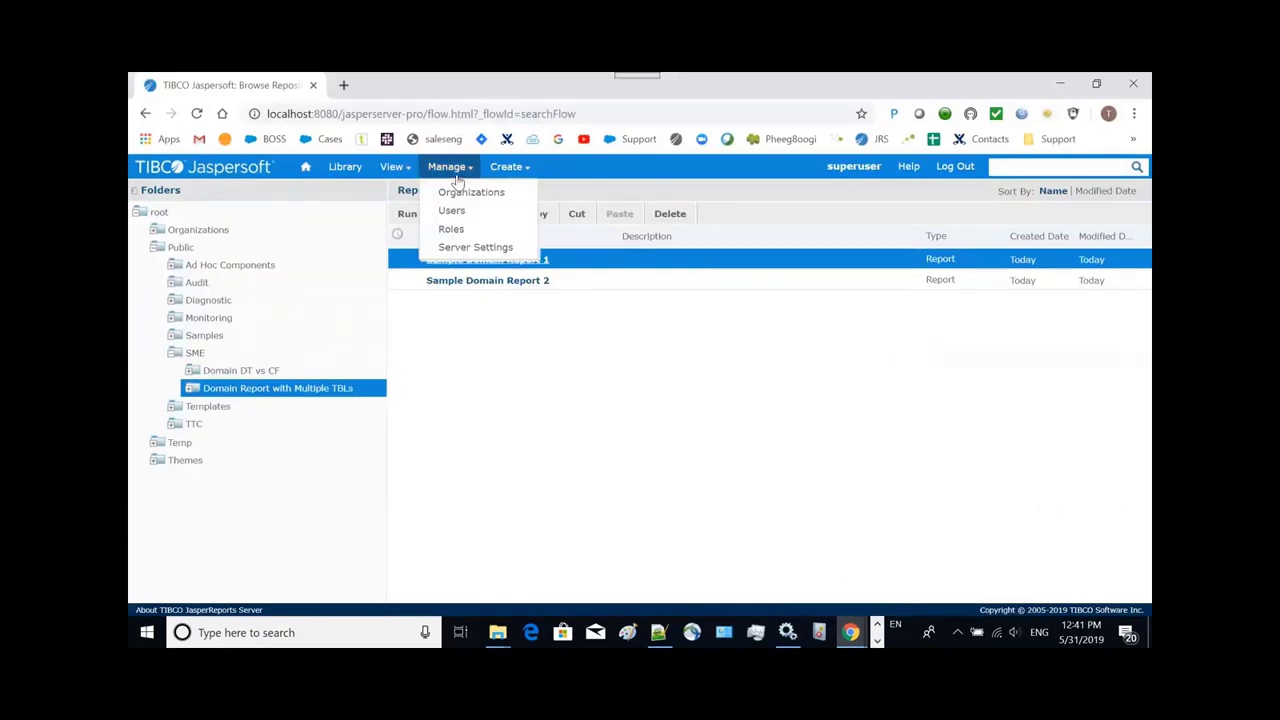
click(463, 250)
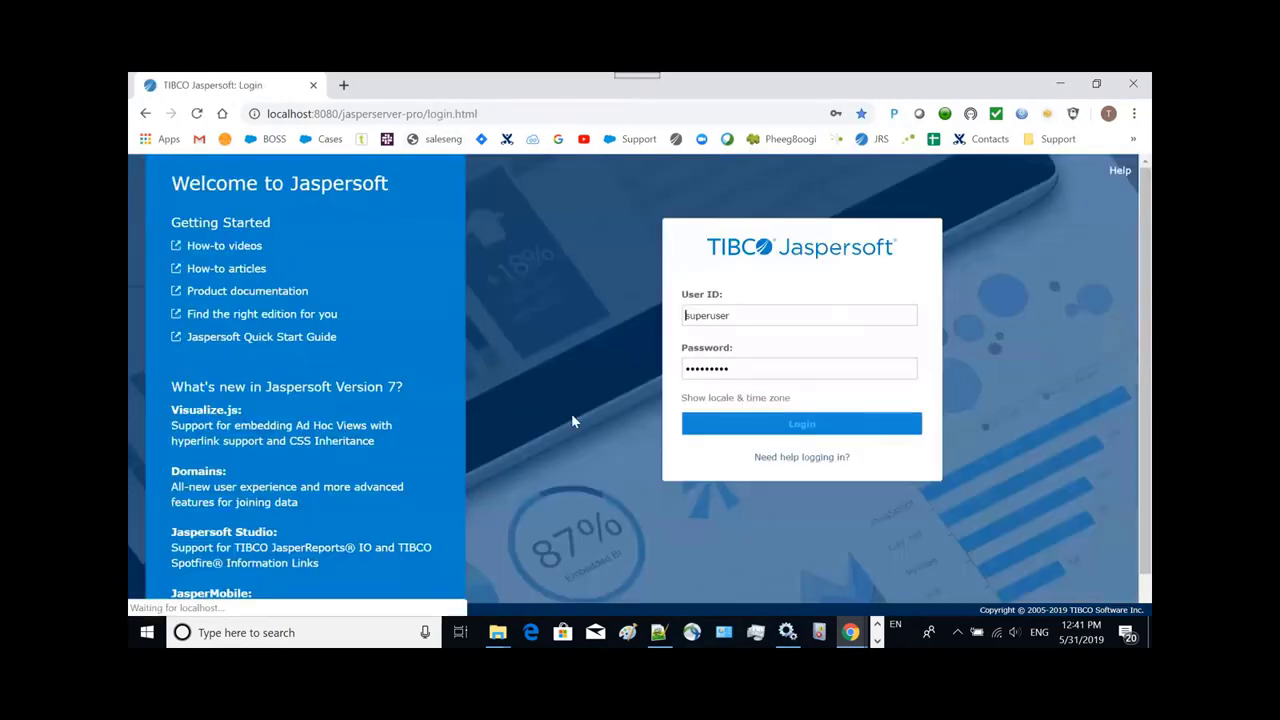
click(718, 425)
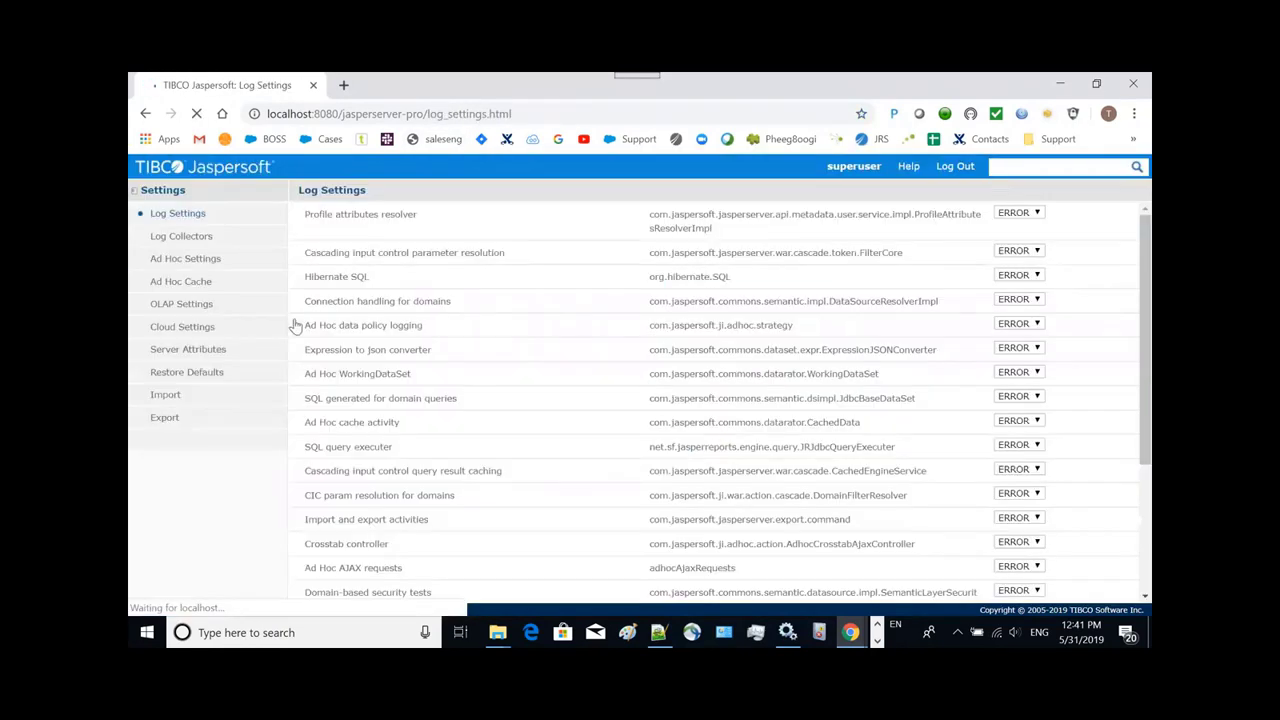
Step: Check the Ad Hoc Cache page in the server settings for cached datasets, and return to the repository
click(200, 281)
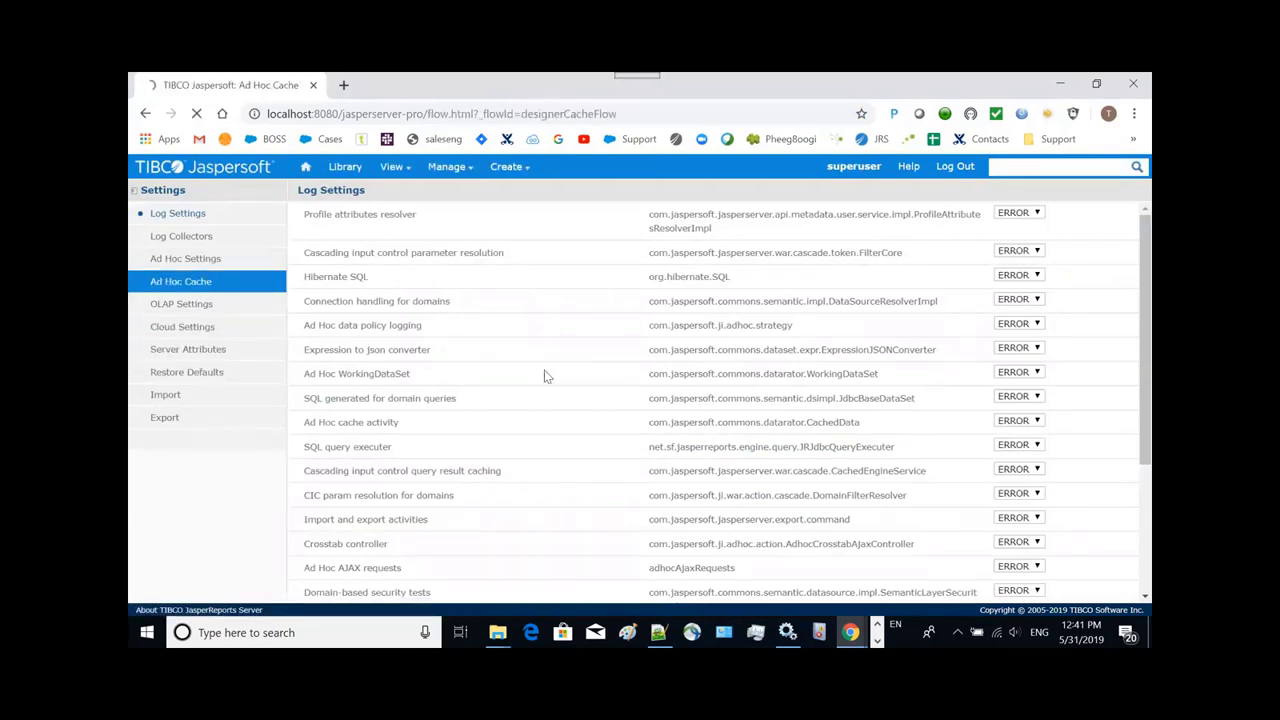
mouse_move(405, 168)
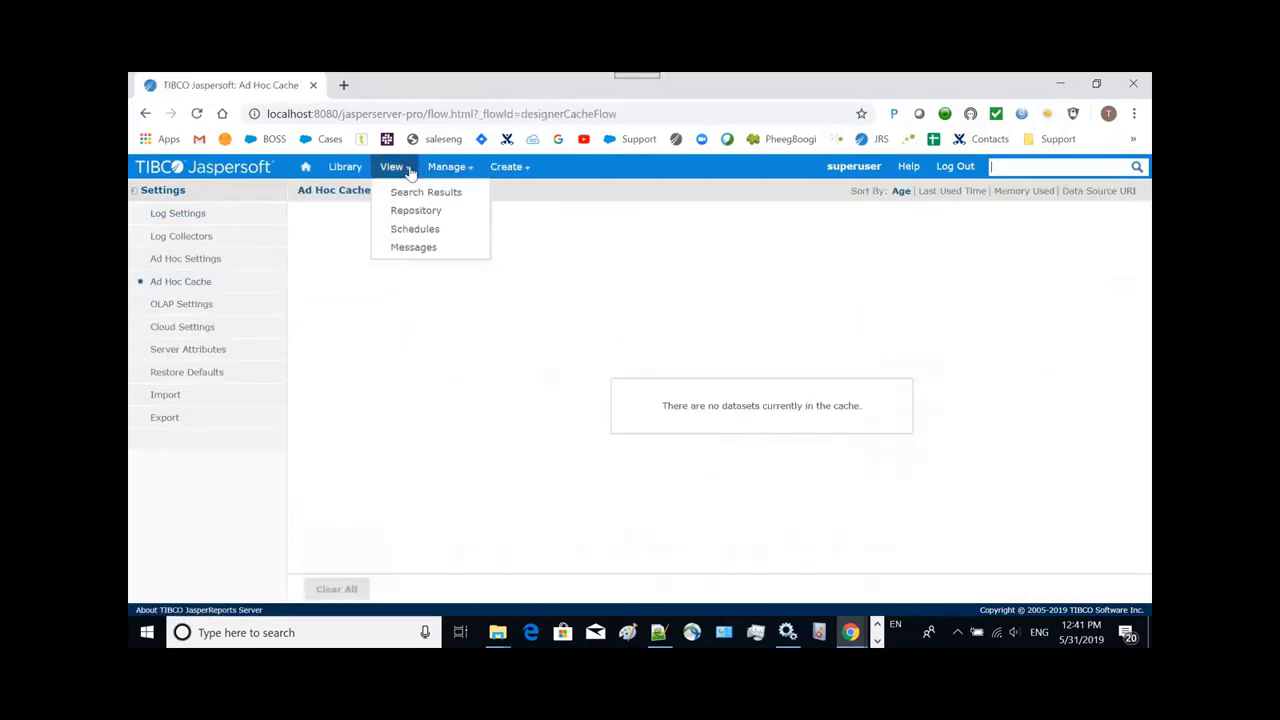
click(395, 211)
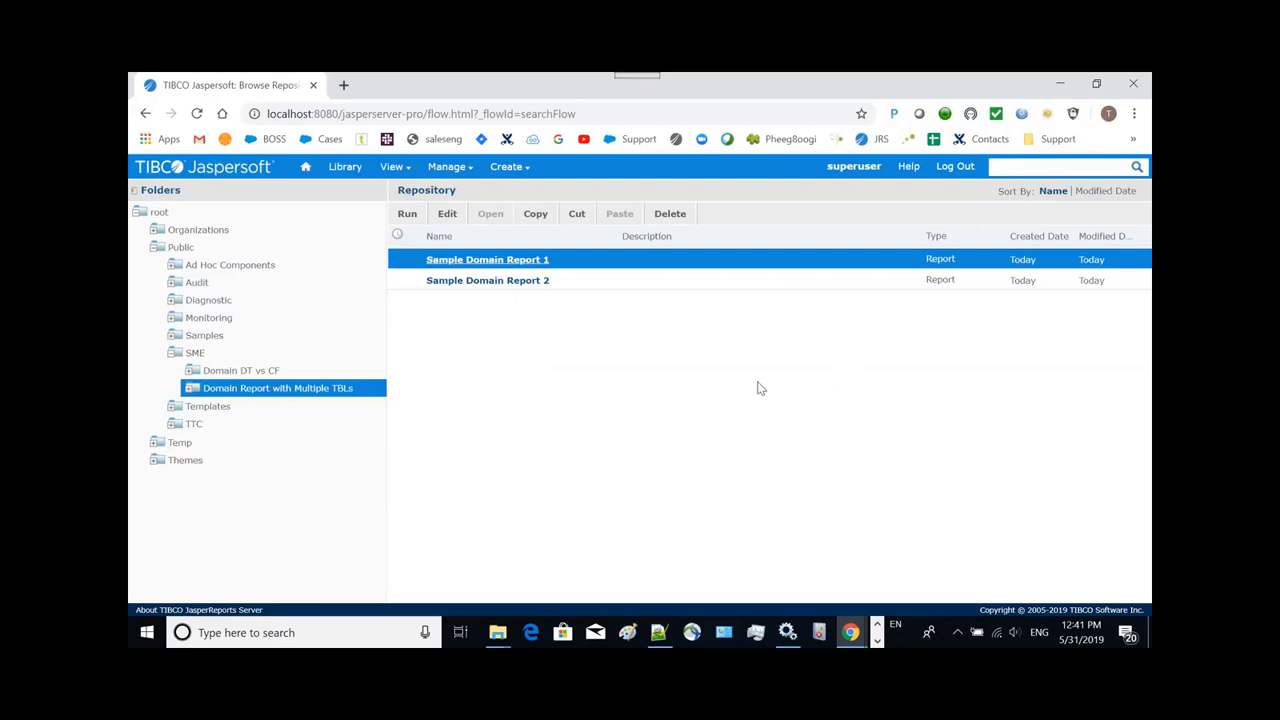
Step: Run Sample Domain Report 1 from the Domain Report with Multiple TBLs folder and page through to page 3
click(522, 262)
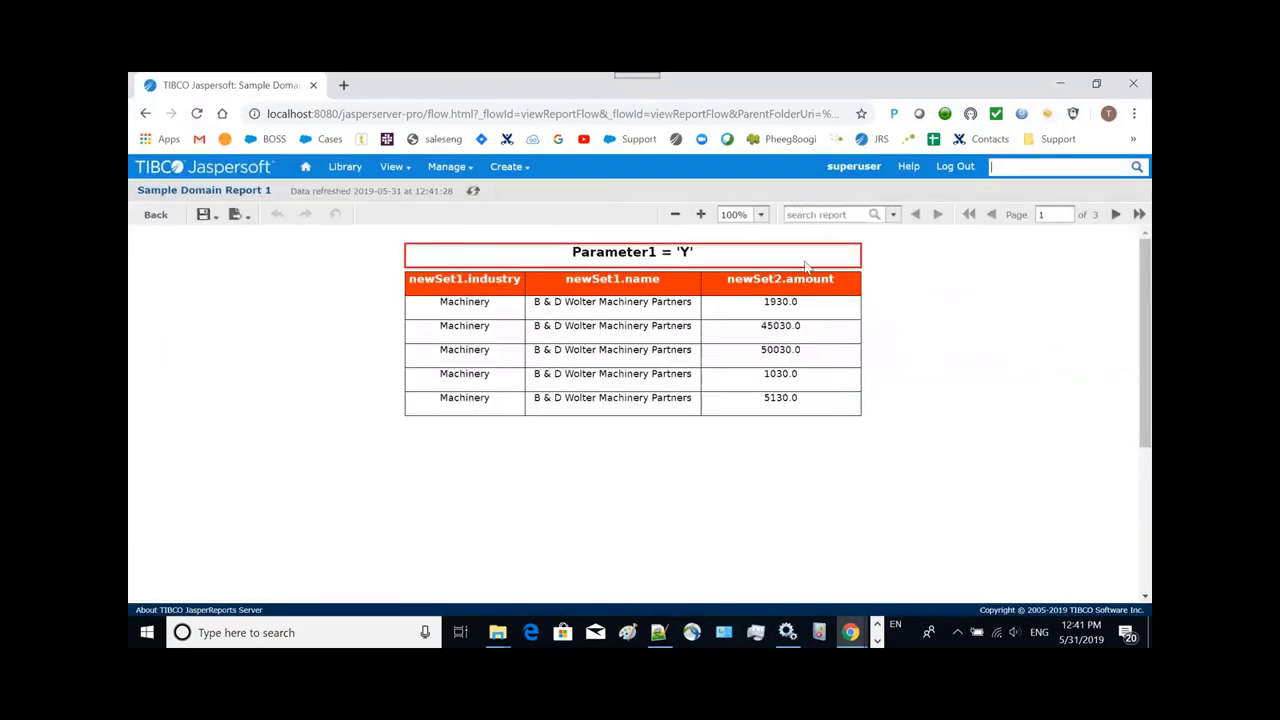
click(1113, 215)
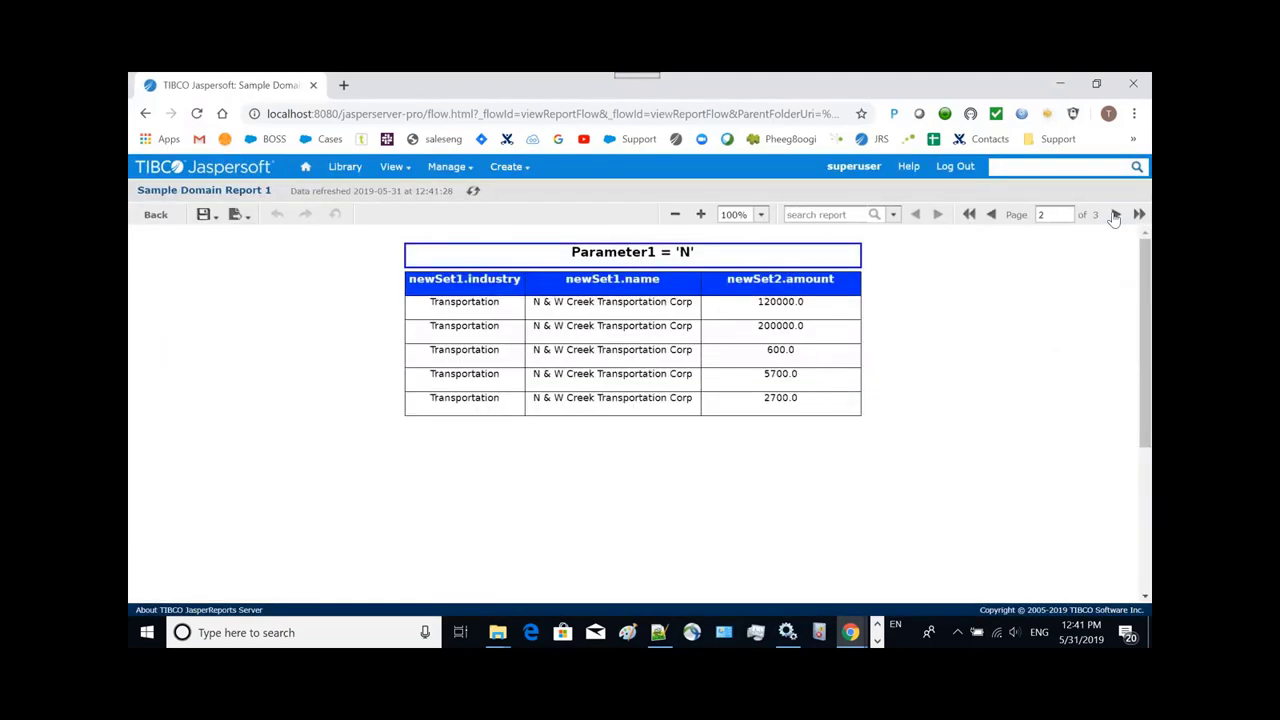
click(1115, 215)
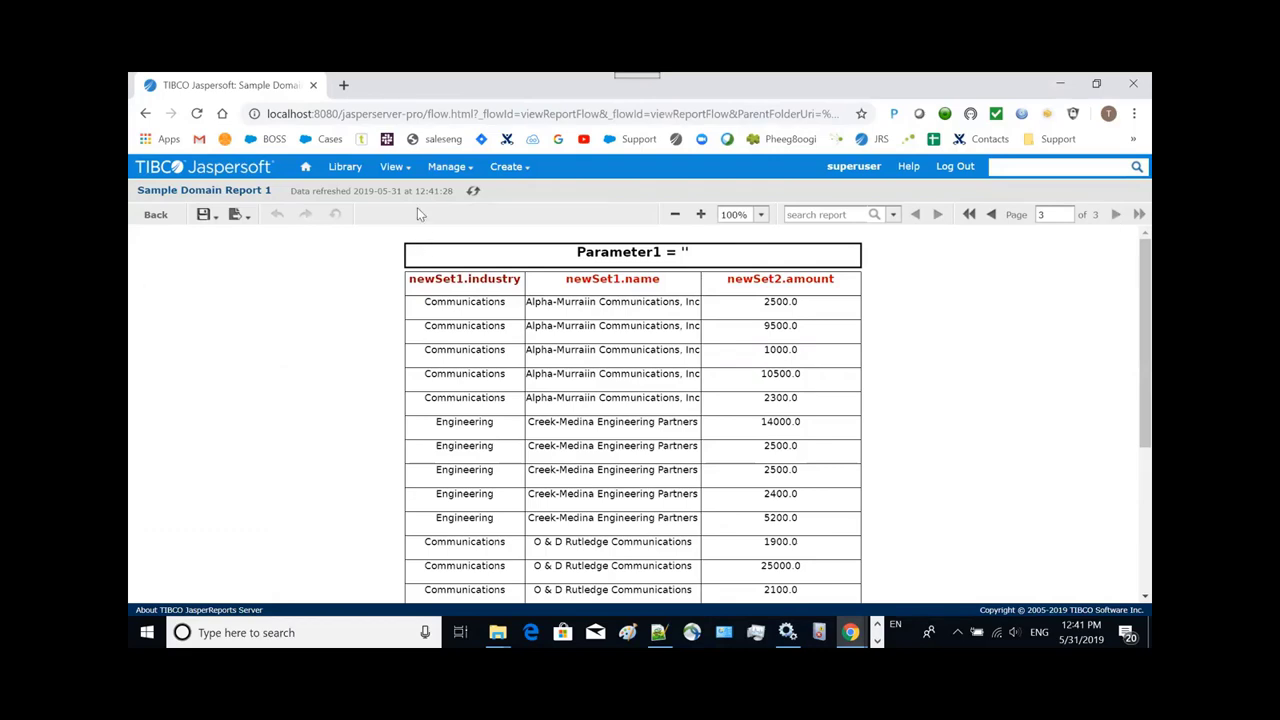
Step: Go to the Ad Hoc Cache in the server settings and examine the first cached query in an enlarged detail window
mouse_move(452, 167)
click(478, 248)
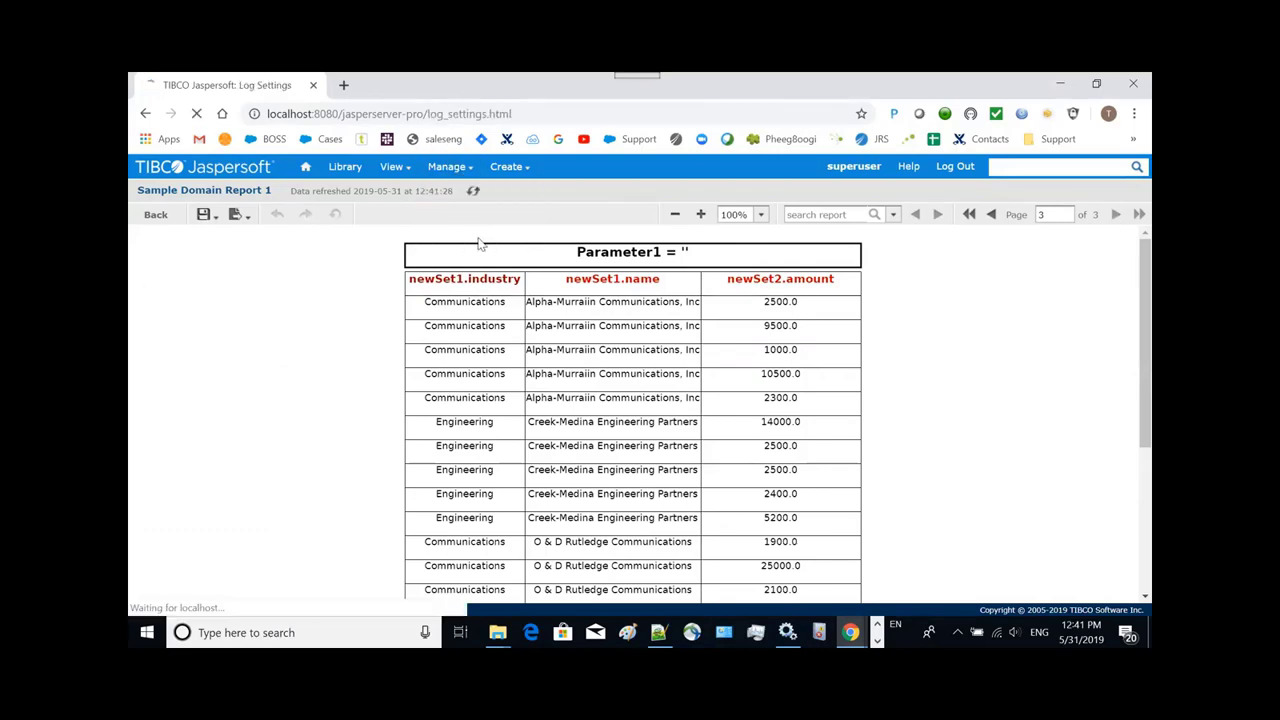
click(190, 283)
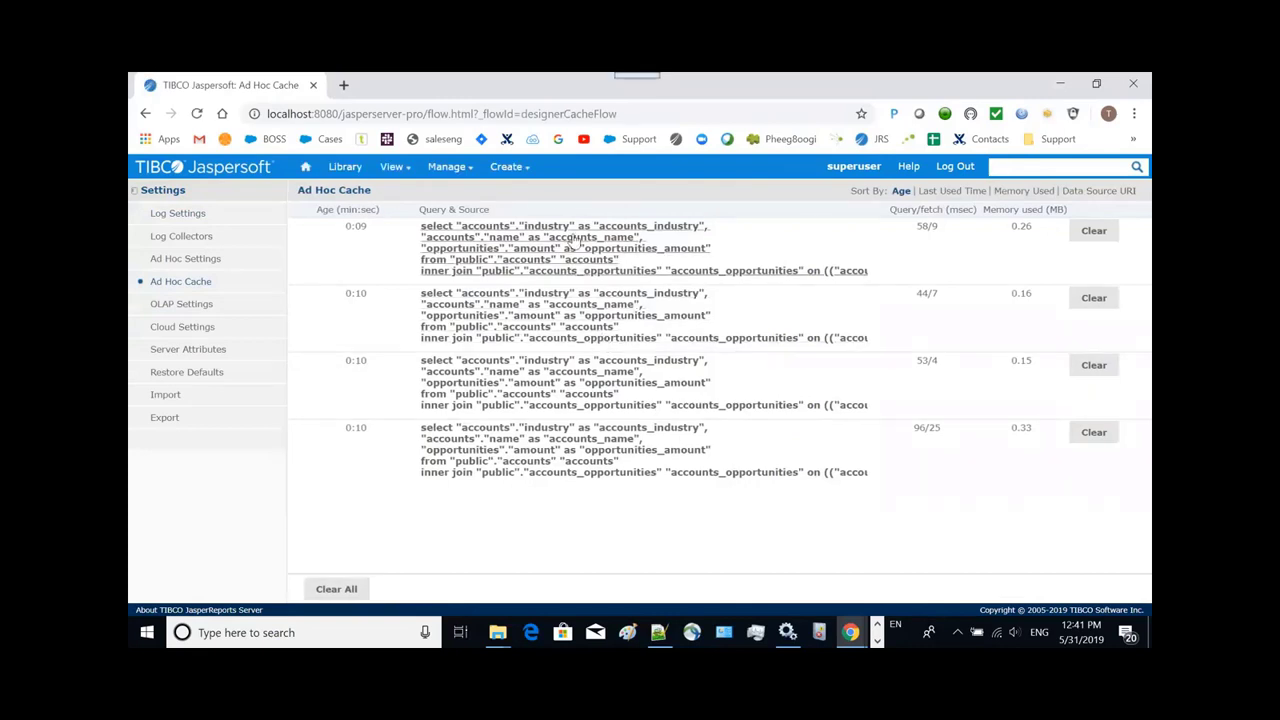
click(511, 255)
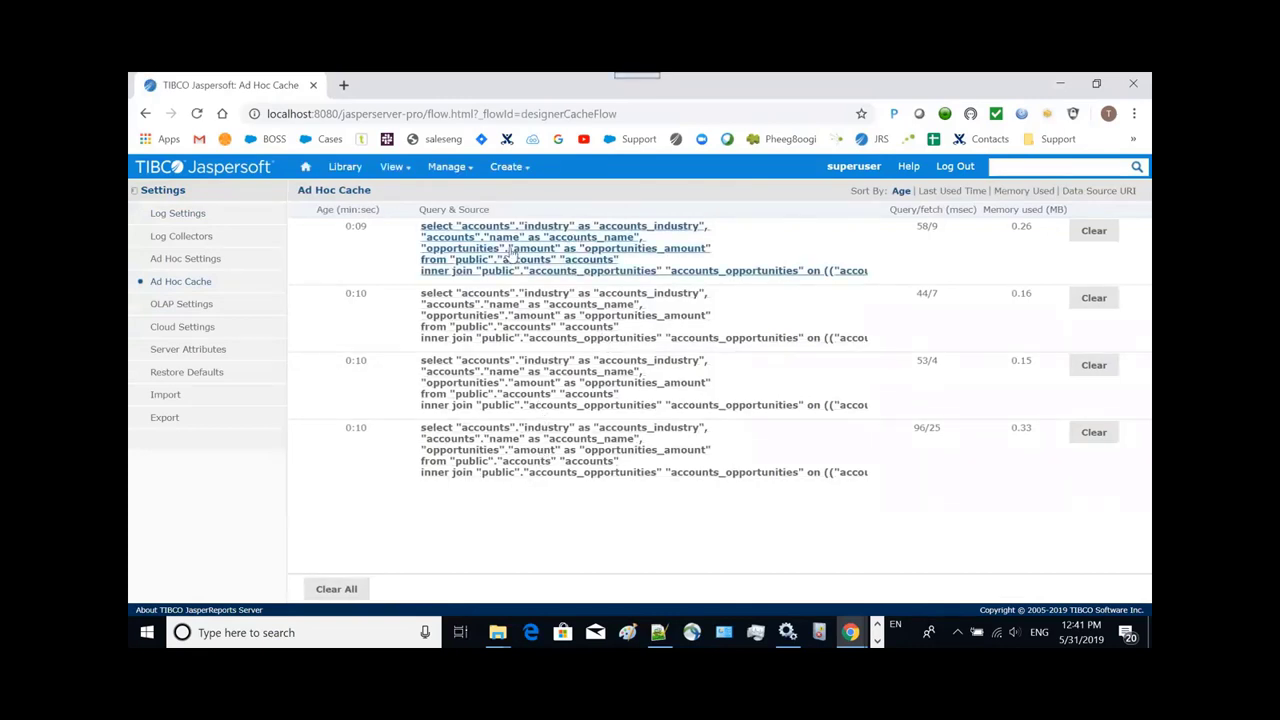
drag(700, 240, 532, 209)
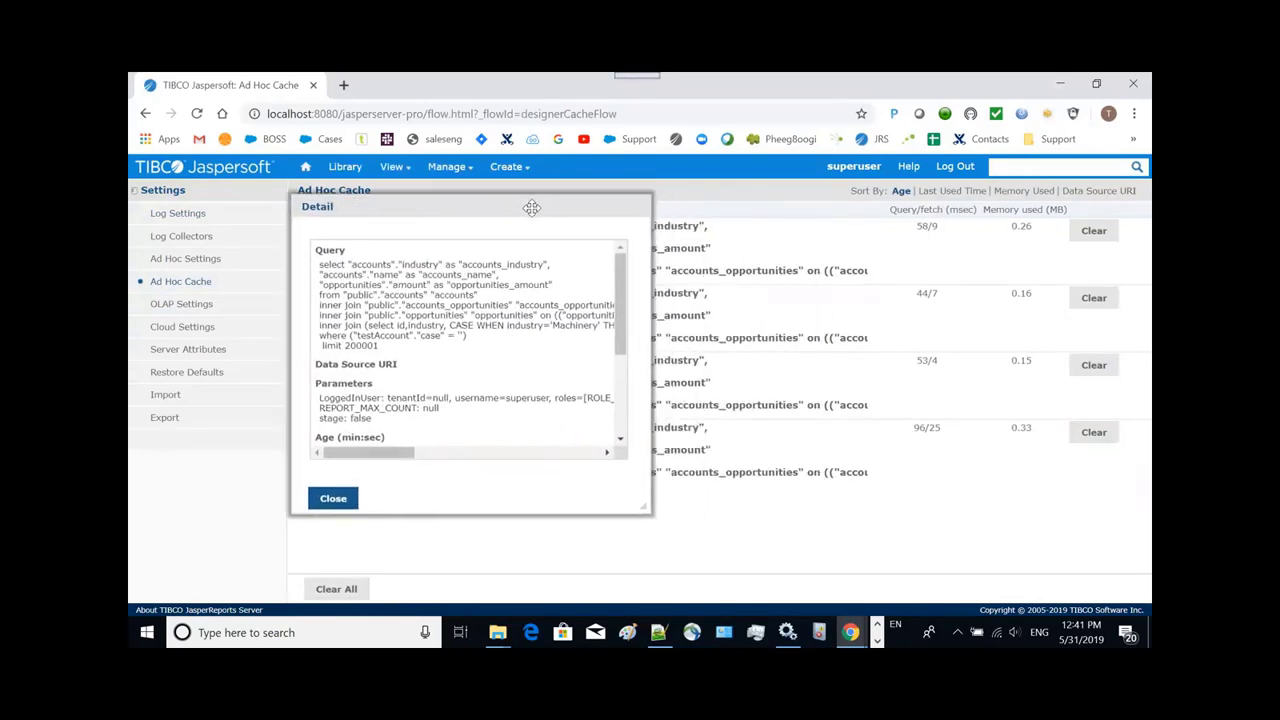
drag(648, 507, 1088, 568)
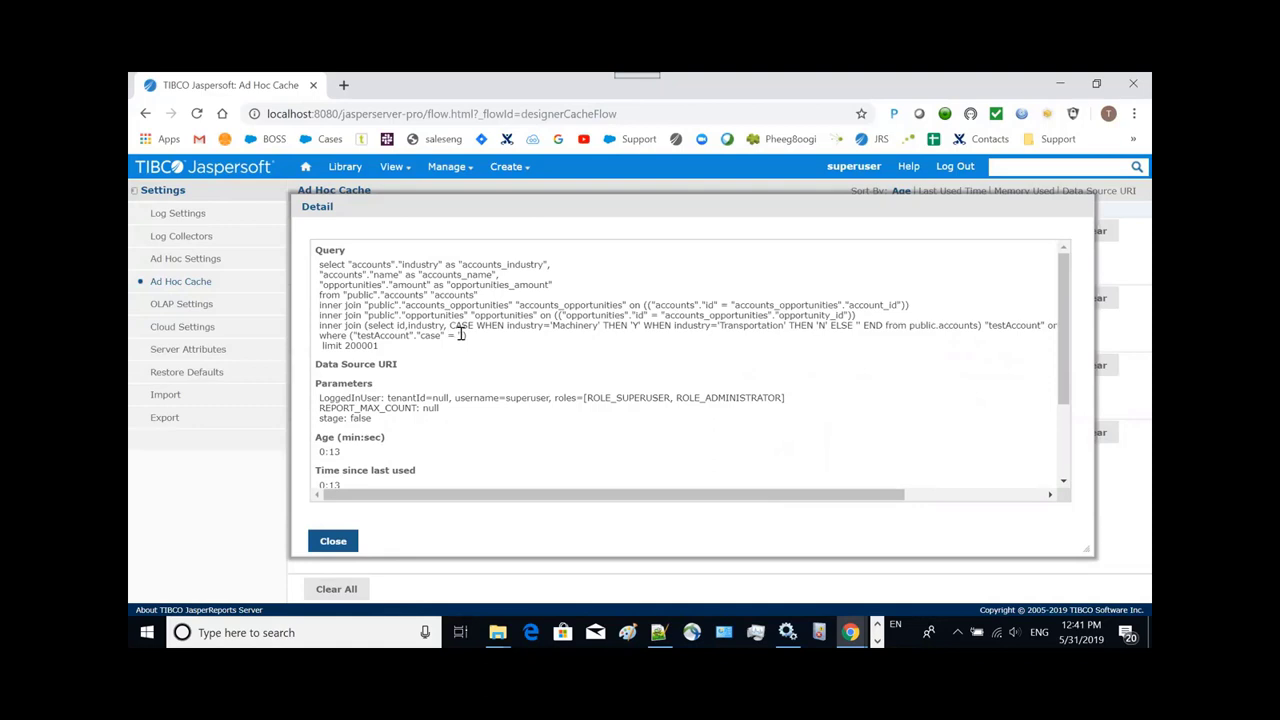
click(334, 542)
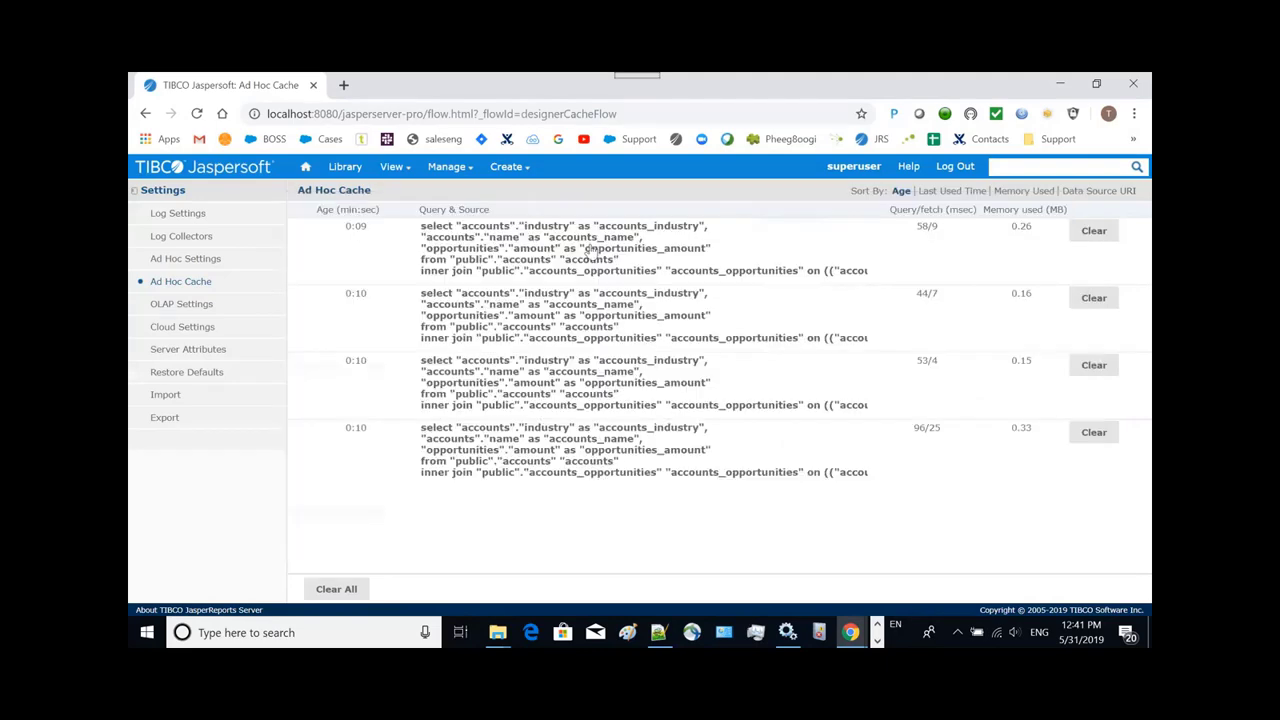
Step: Examine the details of the second and third cached queries, and clear the entire Ad Hoc cache
click(516, 340)
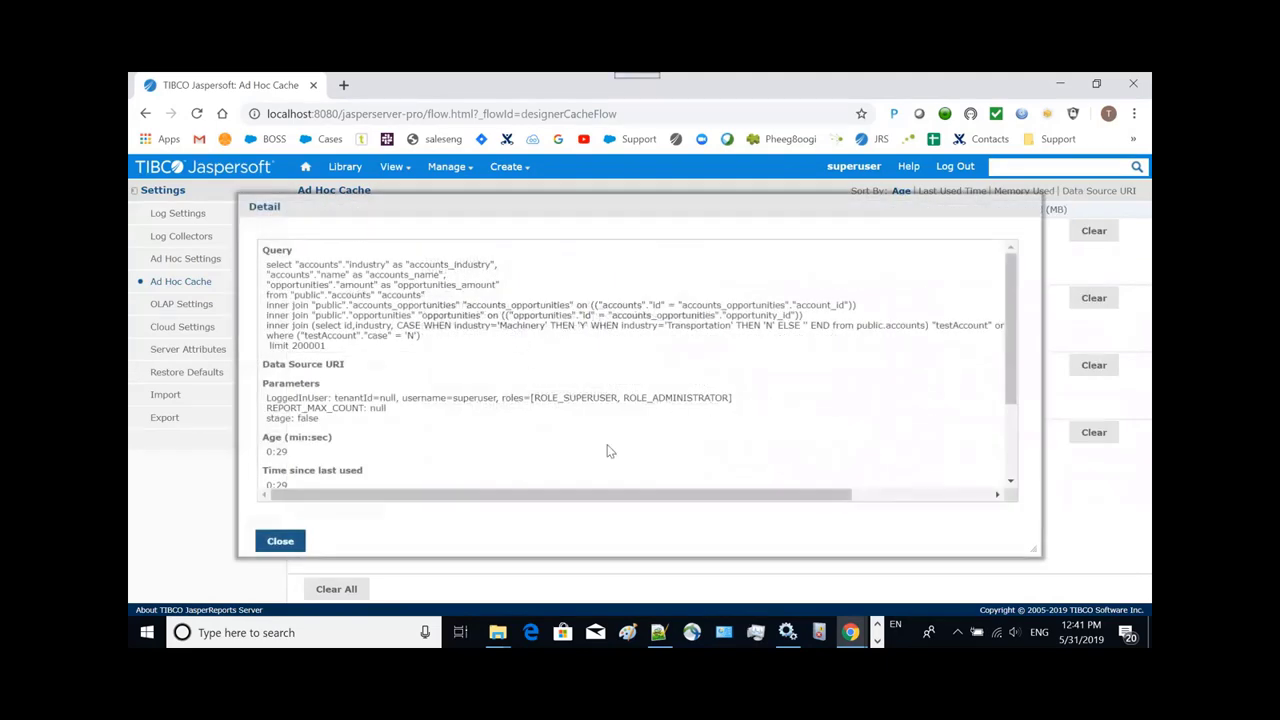
click(285, 541)
click(566, 398)
click(282, 541)
click(320, 591)
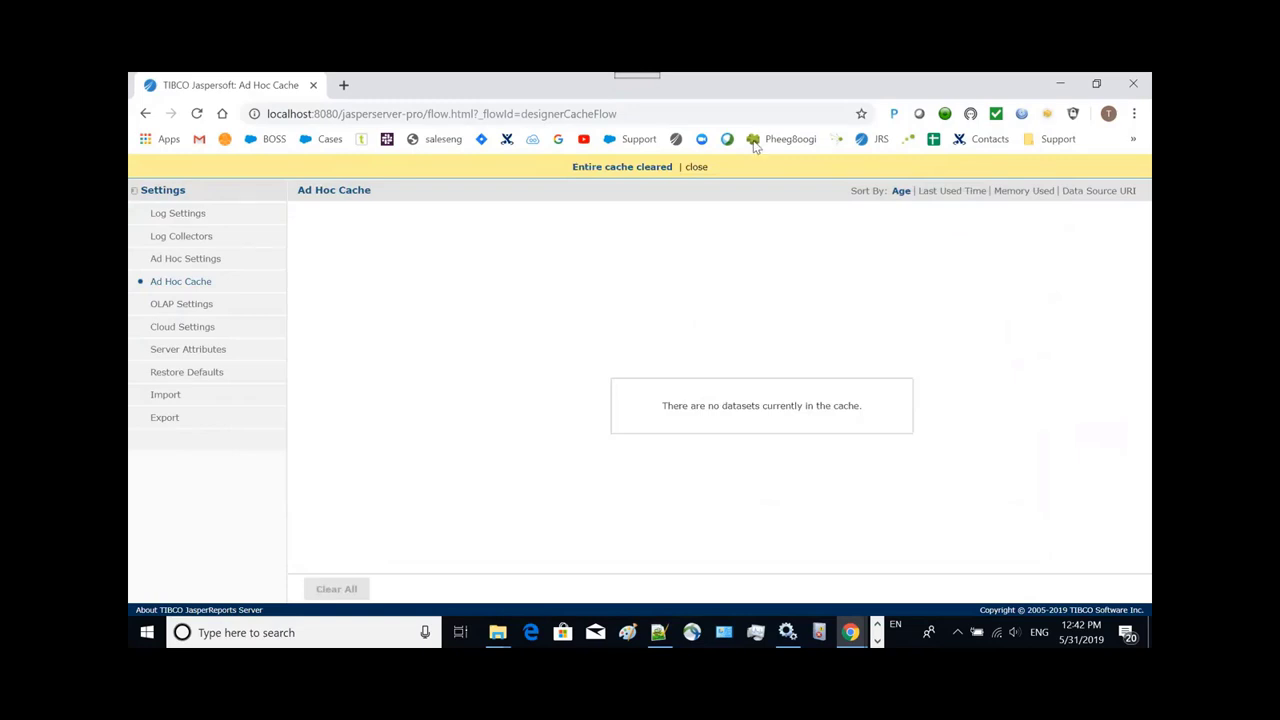
click(697, 166)
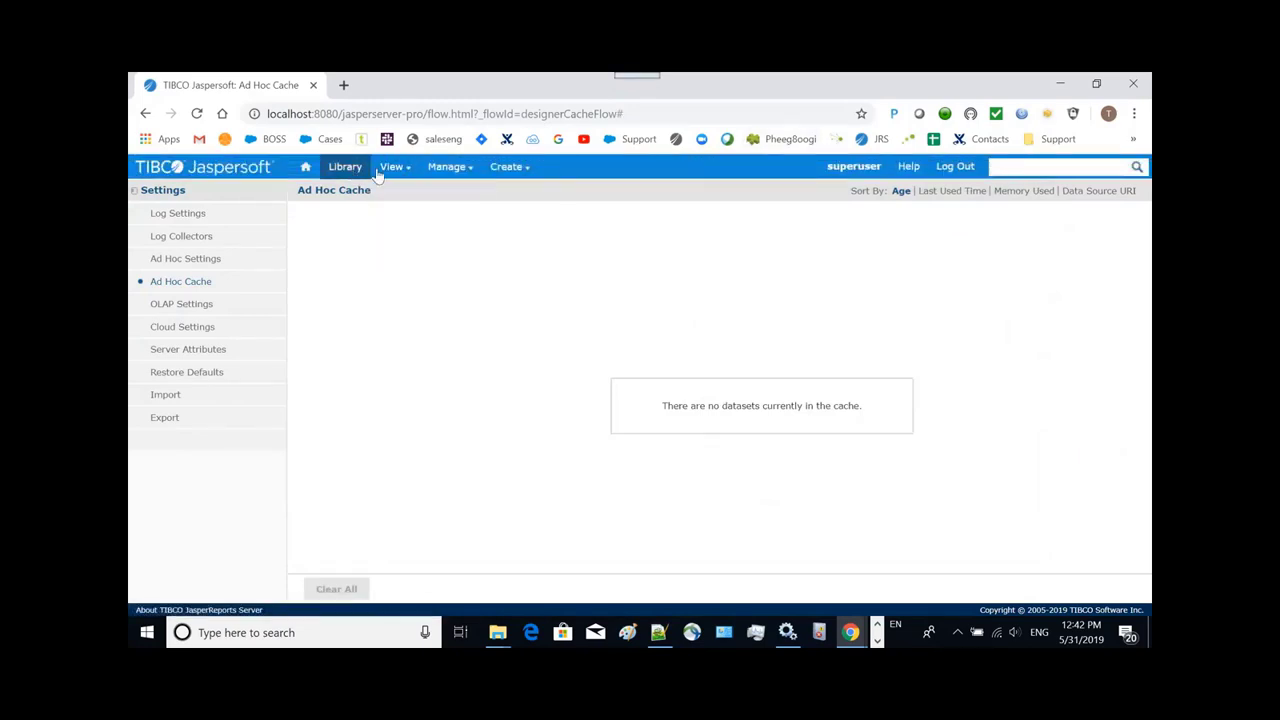
Step: Run Sample Domain Report 2 from the repository and page through to page 3
mouse_move(388, 168)
click(410, 210)
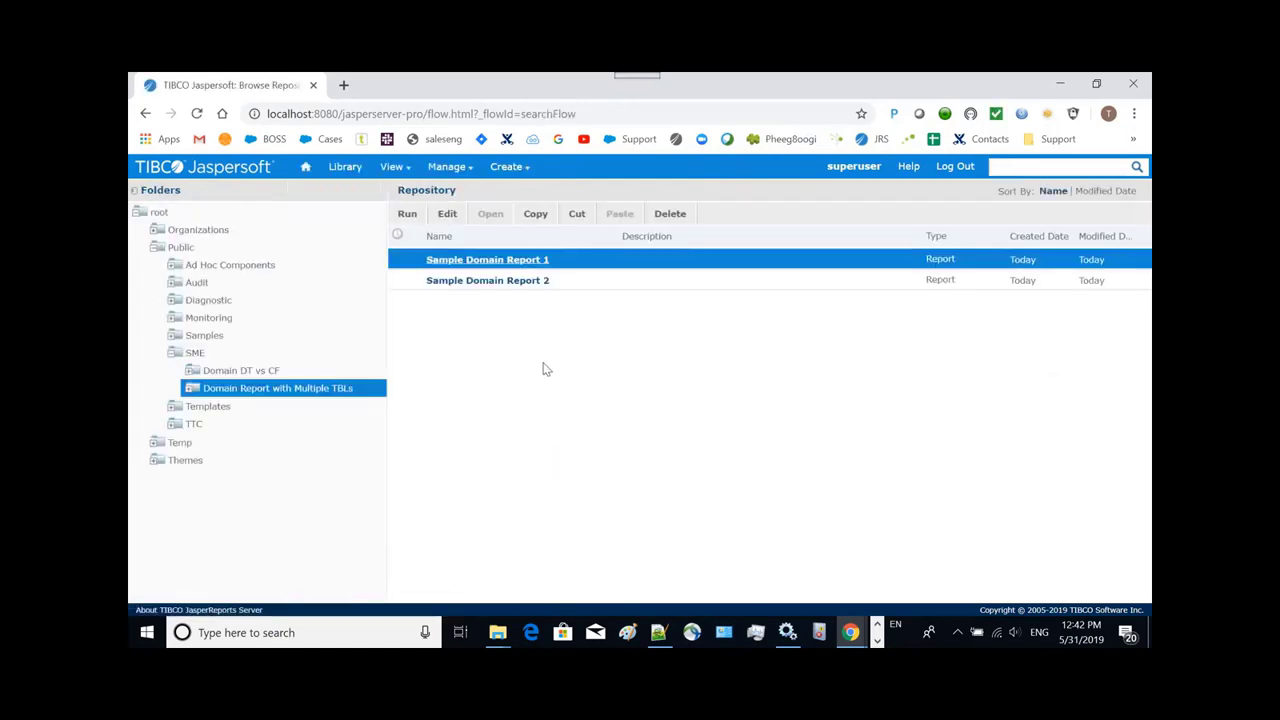
click(519, 283)
click(519, 284)
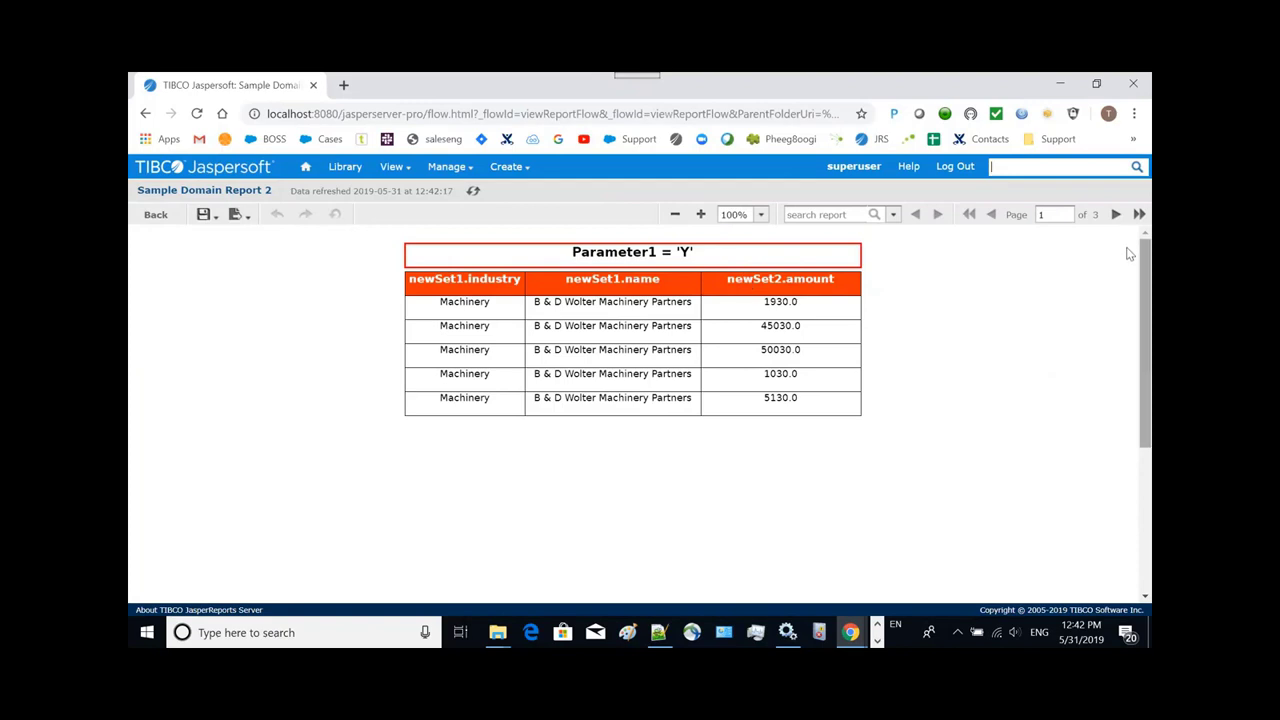
click(1116, 215)
click(1116, 215)
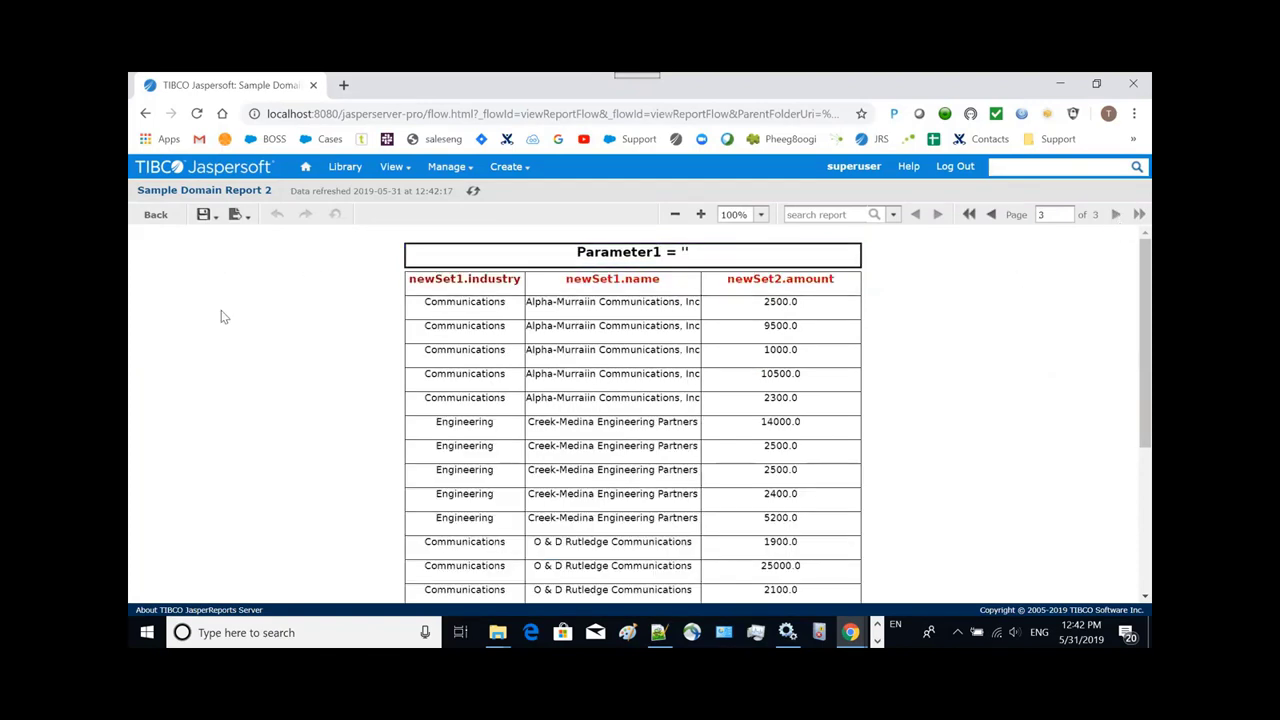
Step: Return to the Ad Hoc Cache page in the server settings
mouse_move(444, 174)
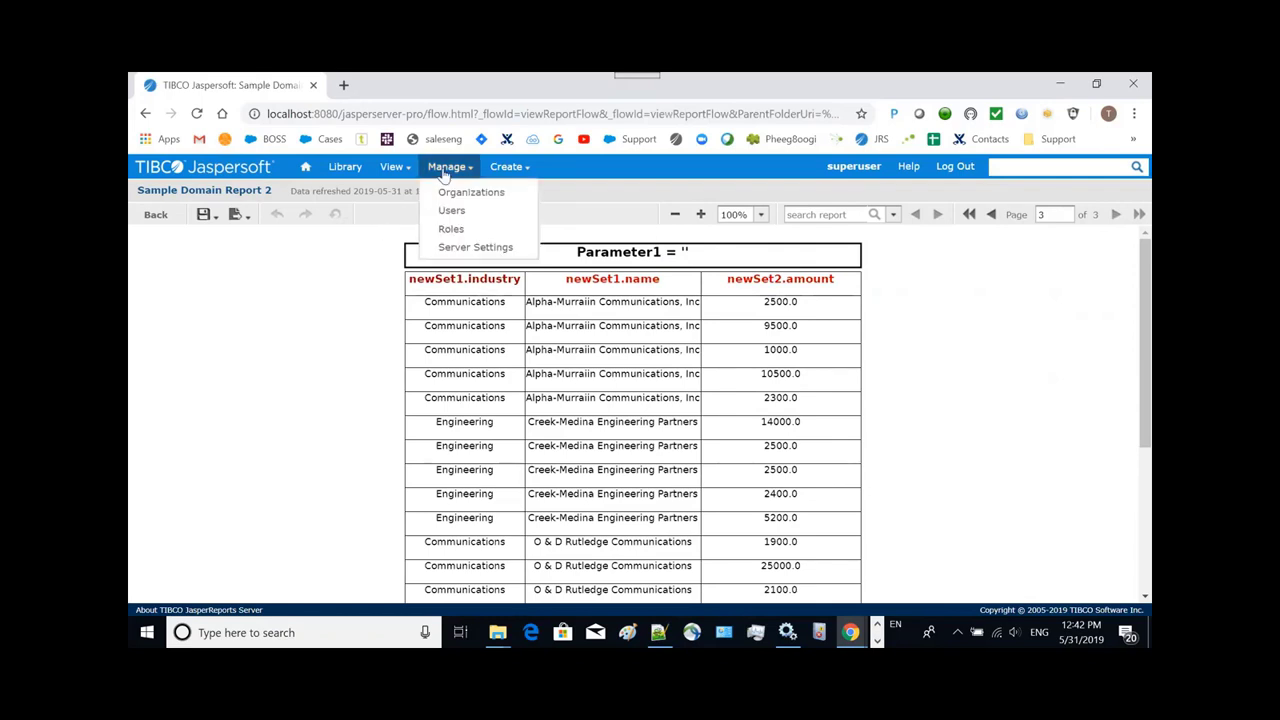
click(476, 246)
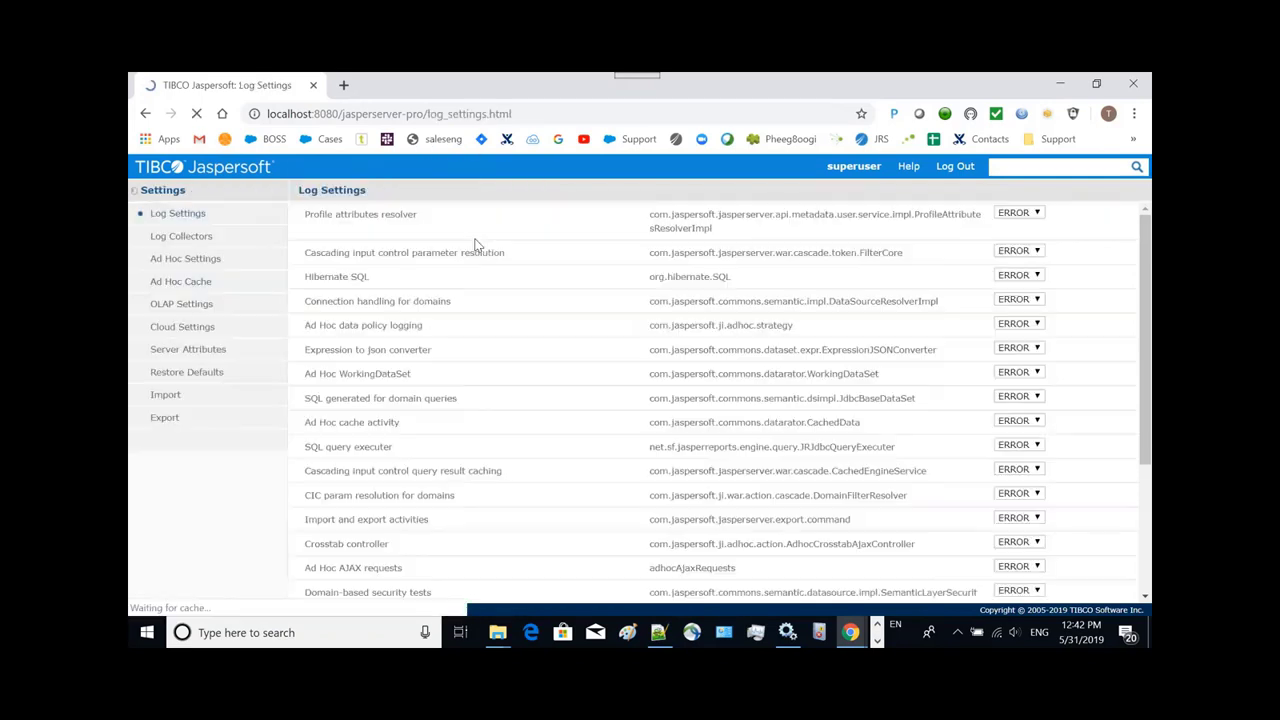
click(186, 289)
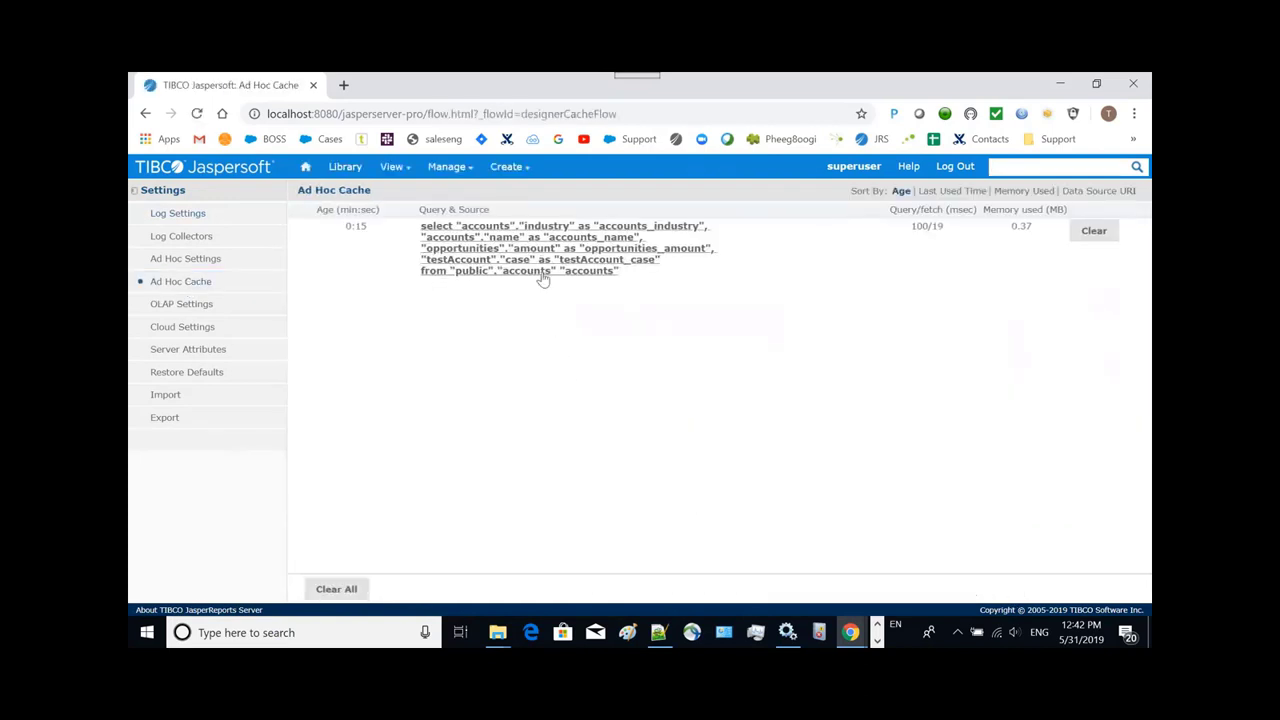
Step: Examine the query cached for Sample Domain Report 2 in a widened detail window, and clear the whole Ad Hoc cache
click(541, 257)
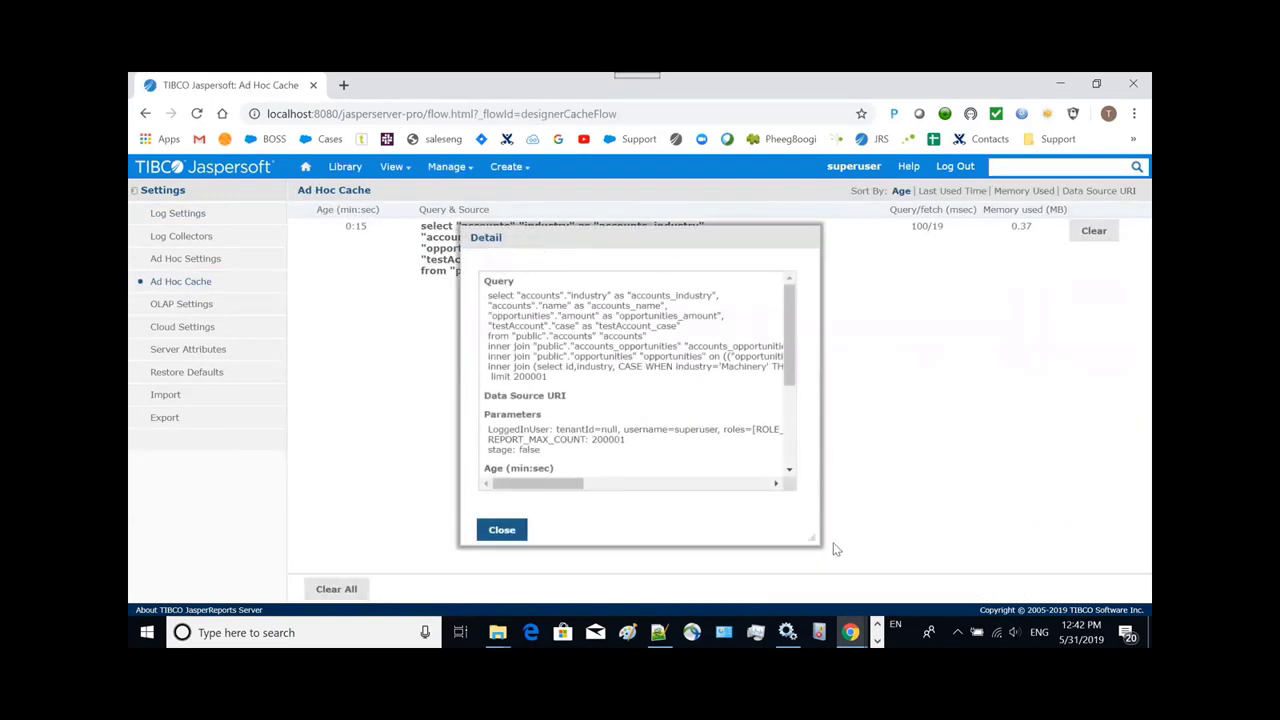
drag(813, 540, 1050, 549)
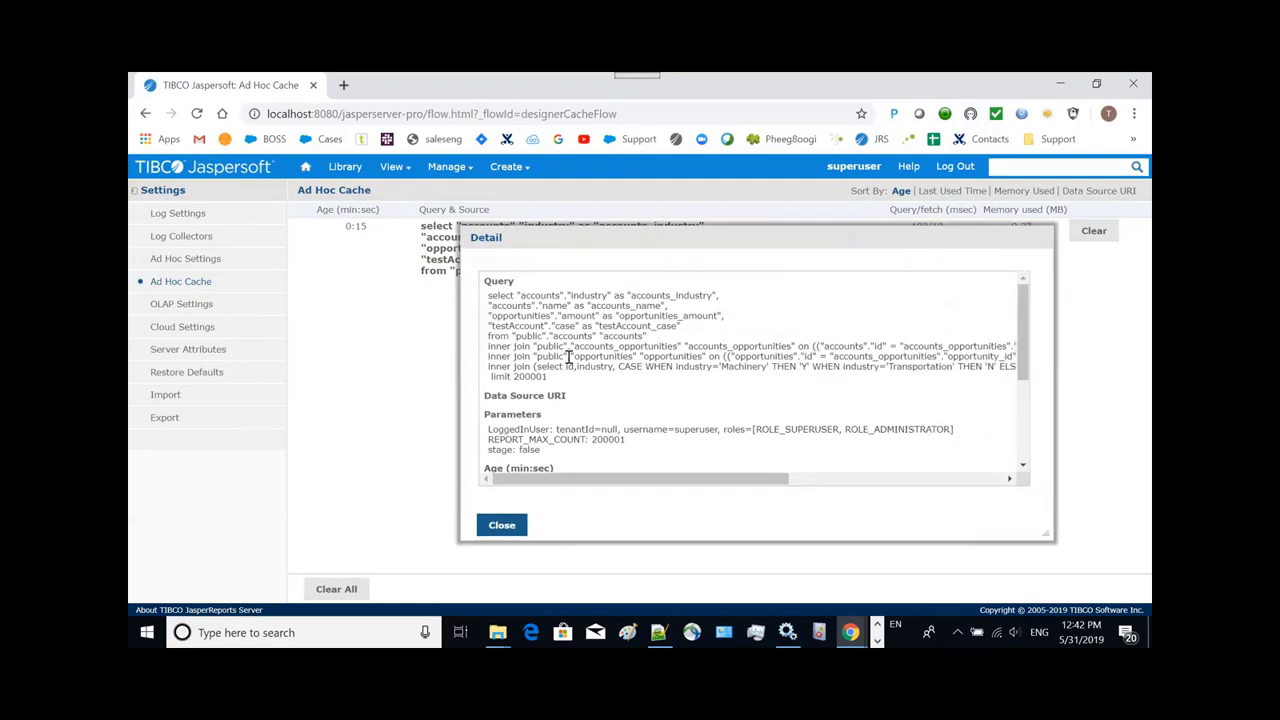
click(497, 530)
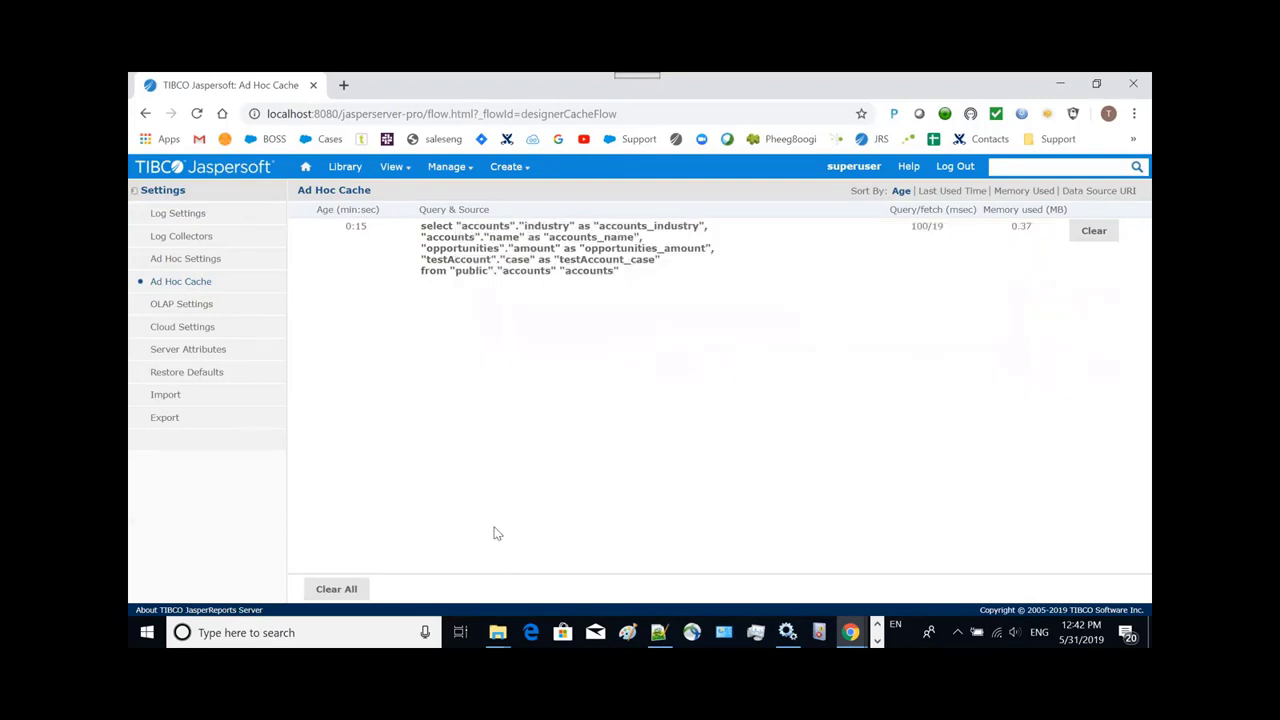
click(347, 590)
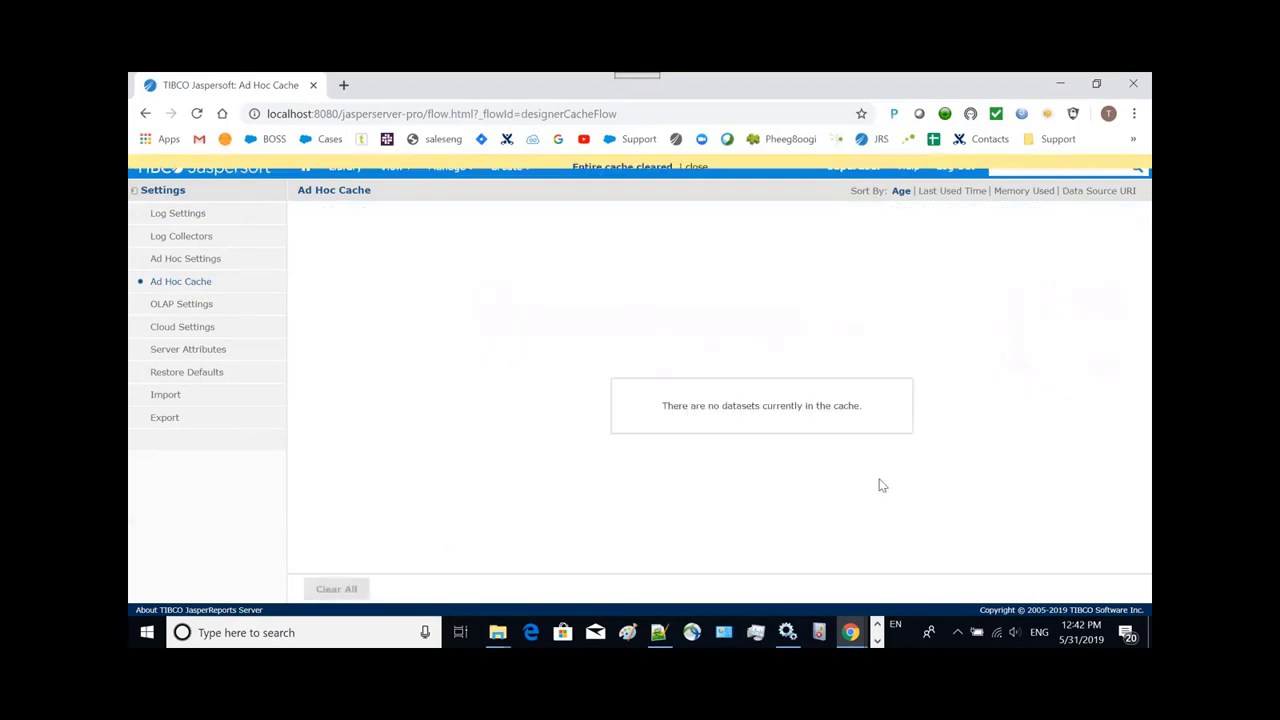
click(695, 167)
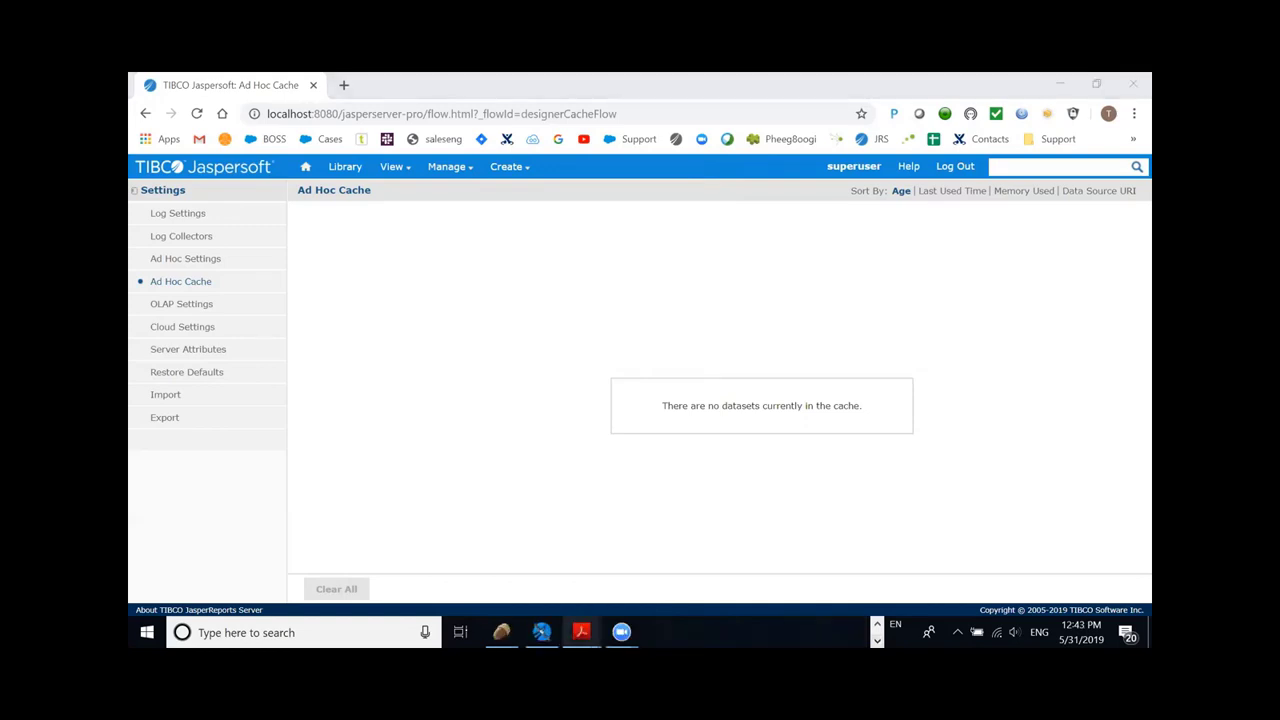
Step: Switch to JasperReports-Server-Admin-Guide.pdf in Adobe Acrobat Reader and go to section 8.4.6 Ad Hoc Cache Management
mouse_move(581, 632)
click(661, 565)
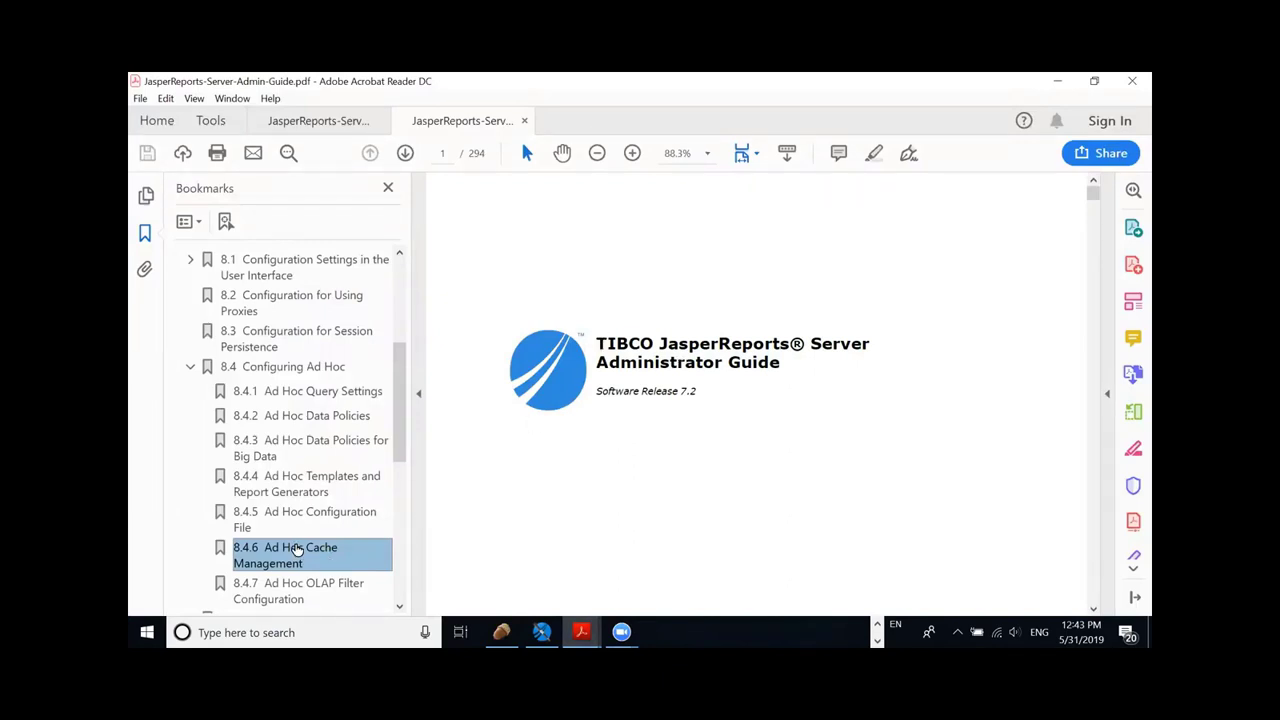
click(296, 549)
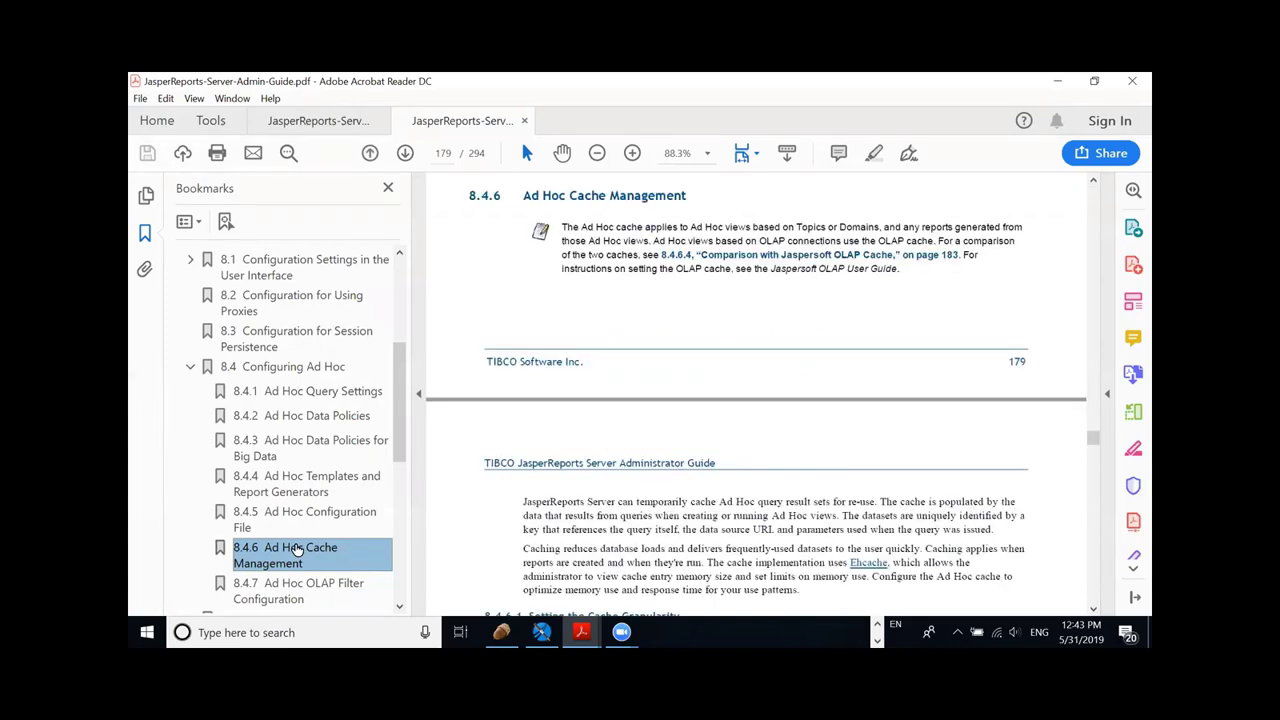